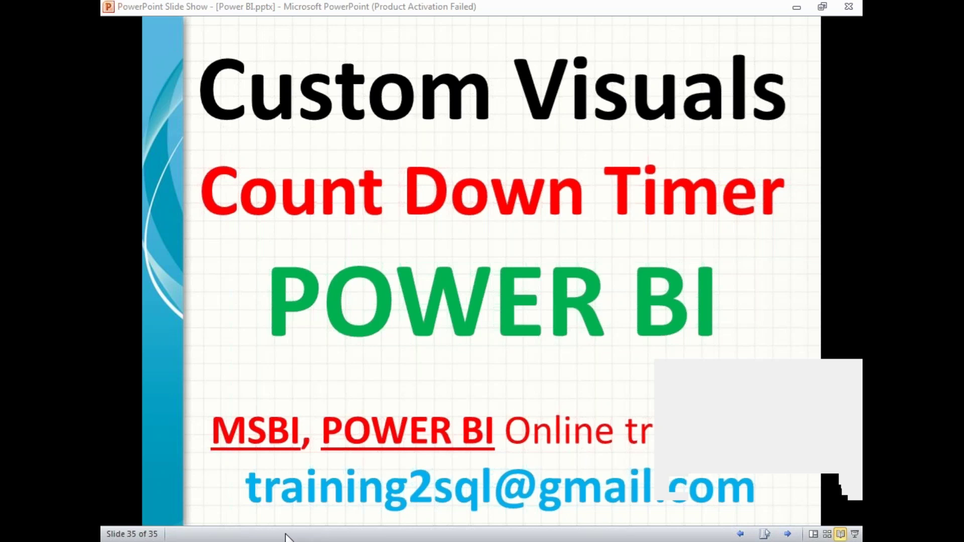
Switch from the slide show to the blank report in Power BI Desktop
key("alt+Tab")
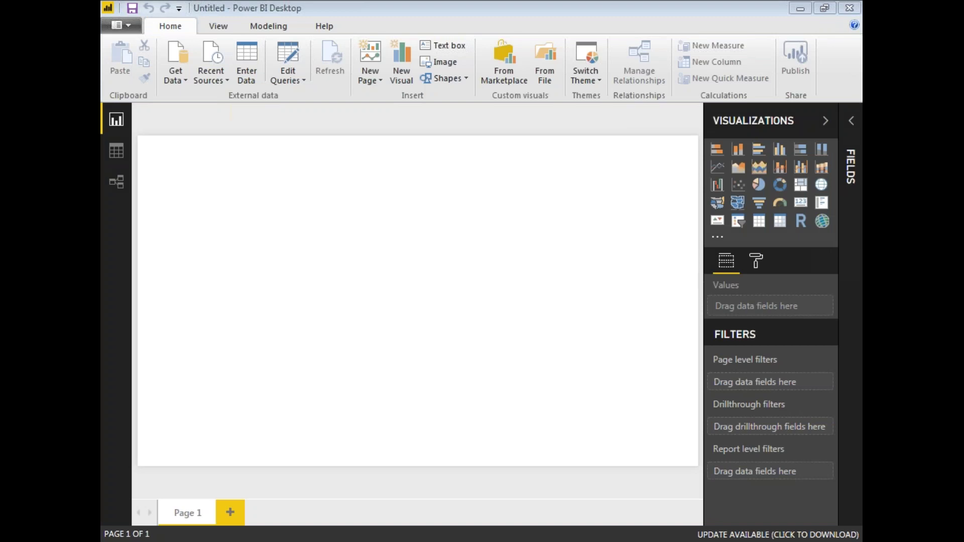
mouse_move(705, 105)
left_mouse_down()
mouse_move(686, 121)
mouse_move(656, 192)
mouse_move(679, 210)
mouse_move(797, 255)
mouse_move(861, 223)
mouse_move(851, 123)
mouse_move(814, 98)
mouse_move(705, 101)
left_mouse_up()
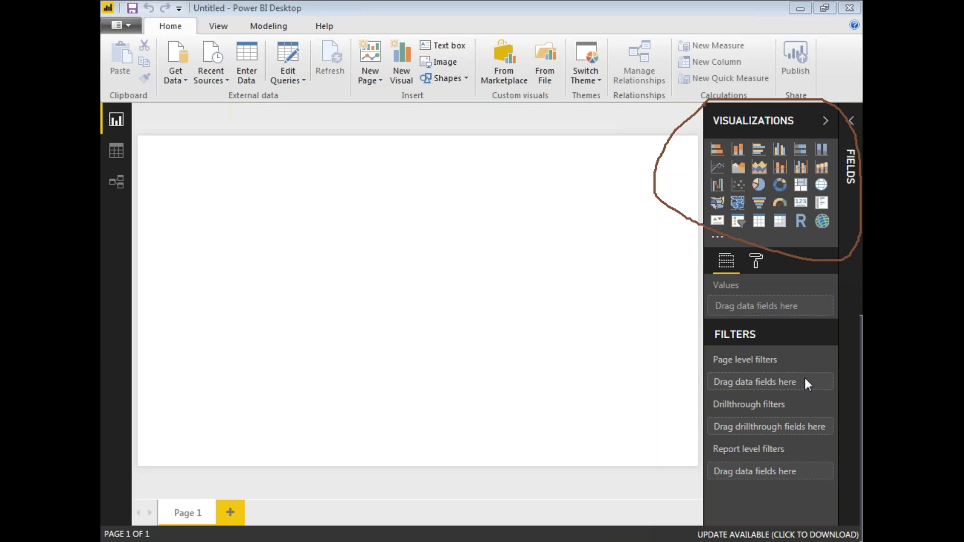
mouse_move(716, 147)
left_mouse_down()
mouse_move(752, 91)
mouse_move(776, 92)
left_mouse_up()
mouse_move(777, 152)
left_mouse_down()
mouse_move(797, 106)
mouse_move(758, 184)
left_mouse_up()
left_click_drag(643, 197, 709, 189)
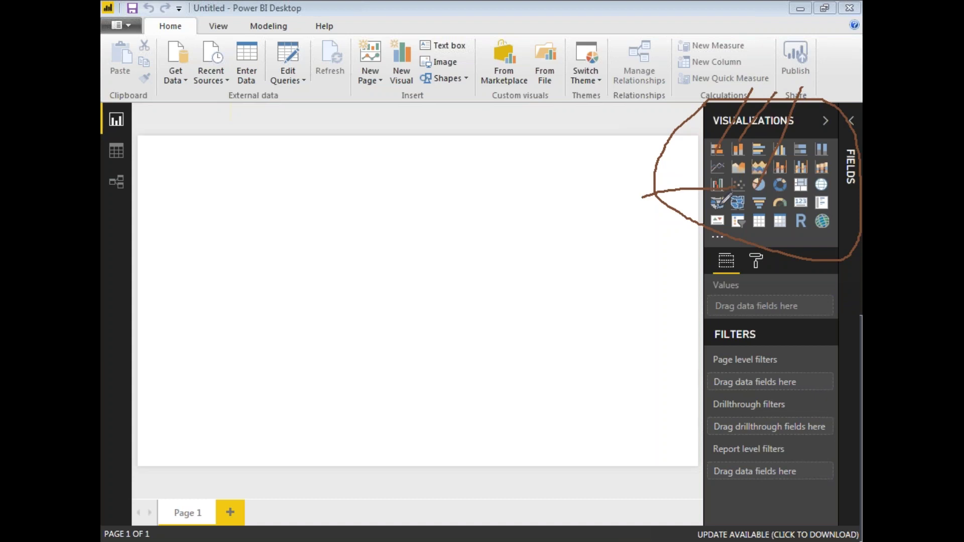
mouse_move(715, 246)
left_mouse_down()
mouse_move(664, 259)
mouse_move(822, 227)
left_mouse_up()
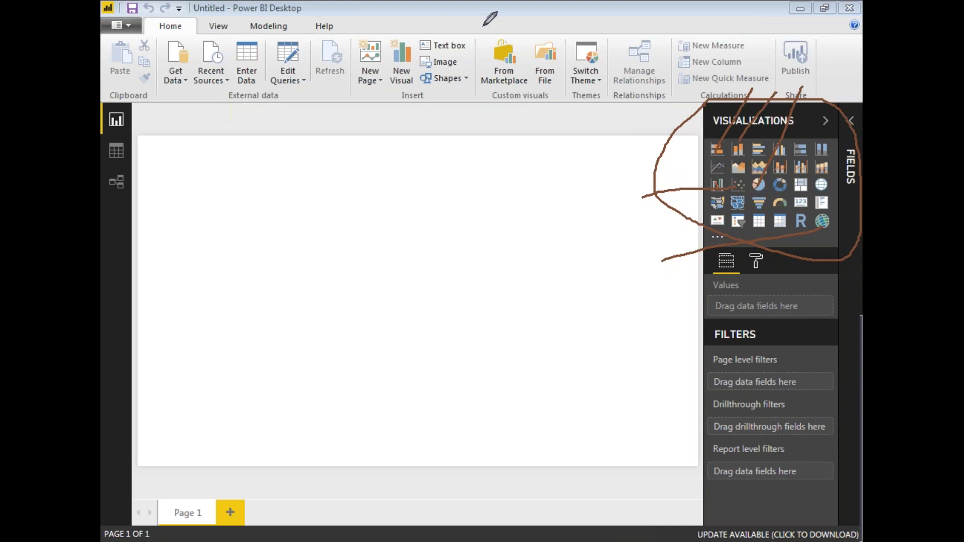
mouse_move(482, 28)
left_mouse_down()
mouse_move(475, 152)
mouse_move(525, 116)
mouse_move(525, 30)
mouse_move(489, 16)
mouse_move(484, 27)
left_mouse_up()
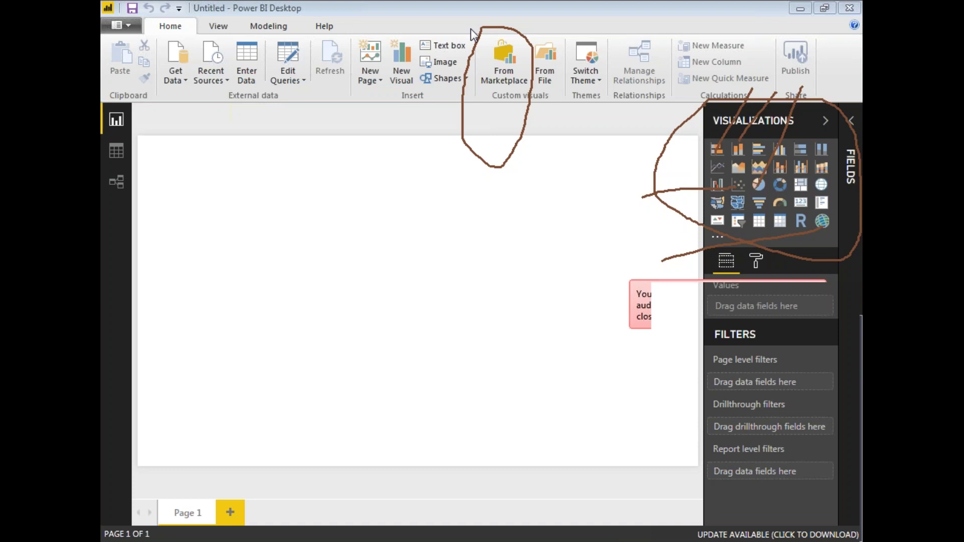
Open the marketplace of custom visuals for the report
left_click(509, 63)
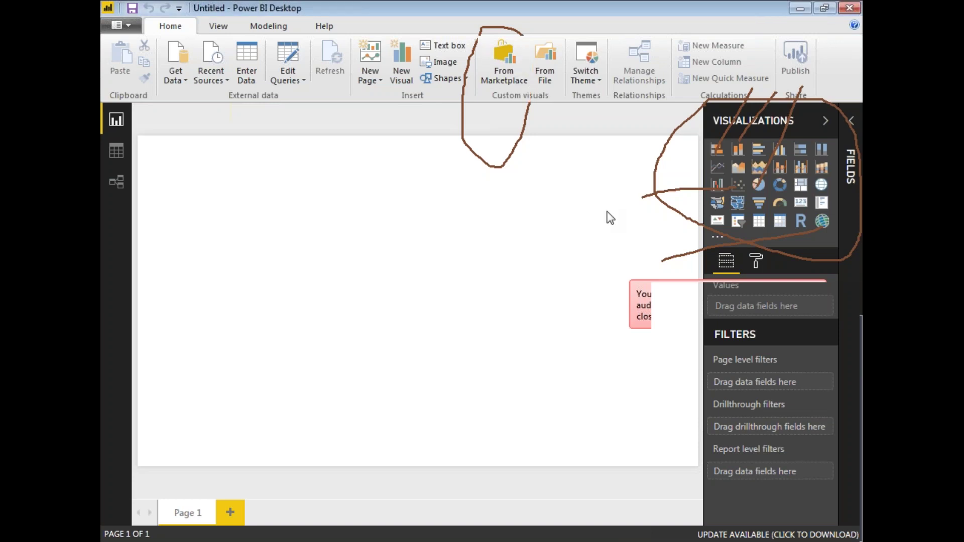
left_click(506, 67)
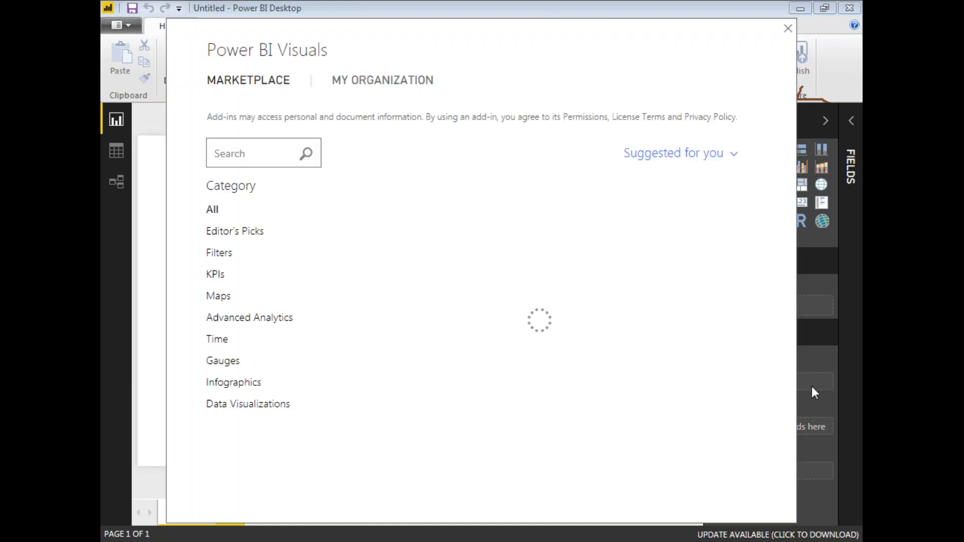
mouse_move(209, 80)
left_mouse_down()
mouse_move(197, 173)
mouse_move(193, 370)
mouse_move(214, 452)
mouse_move(236, 456)
mouse_move(303, 436)
mouse_move(324, 408)
mouse_move(330, 214)
mouse_move(280, 105)
mouse_move(210, 85)
left_mouse_up()
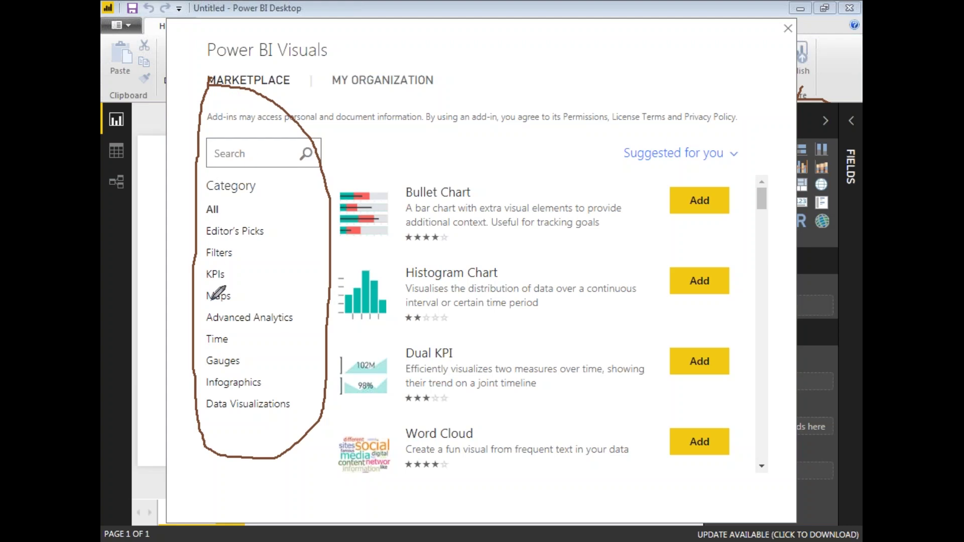
Browse the marketplace visuals in the categories Editor's Picks, Filters, KPIs, Maps and Advanced Analytics
left_click(221, 232)
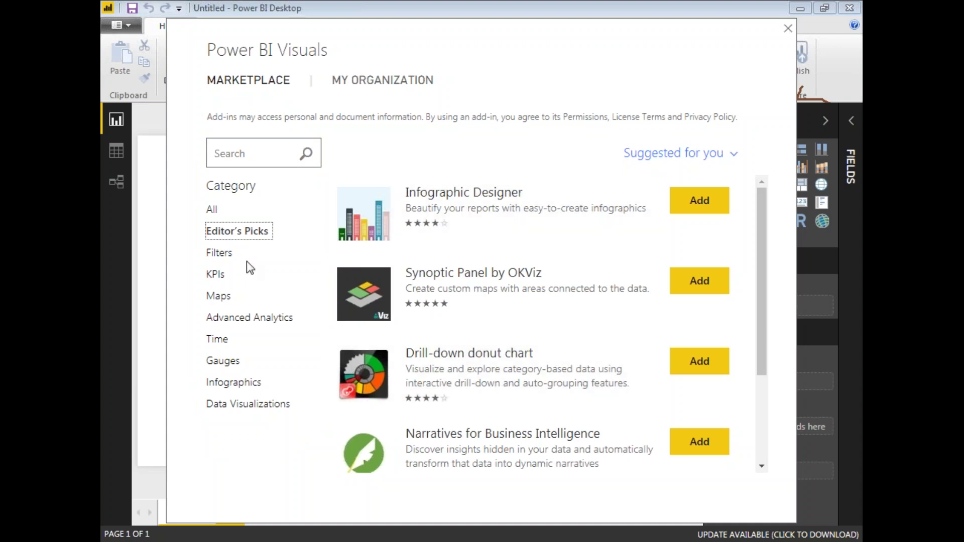
left_click(221, 253)
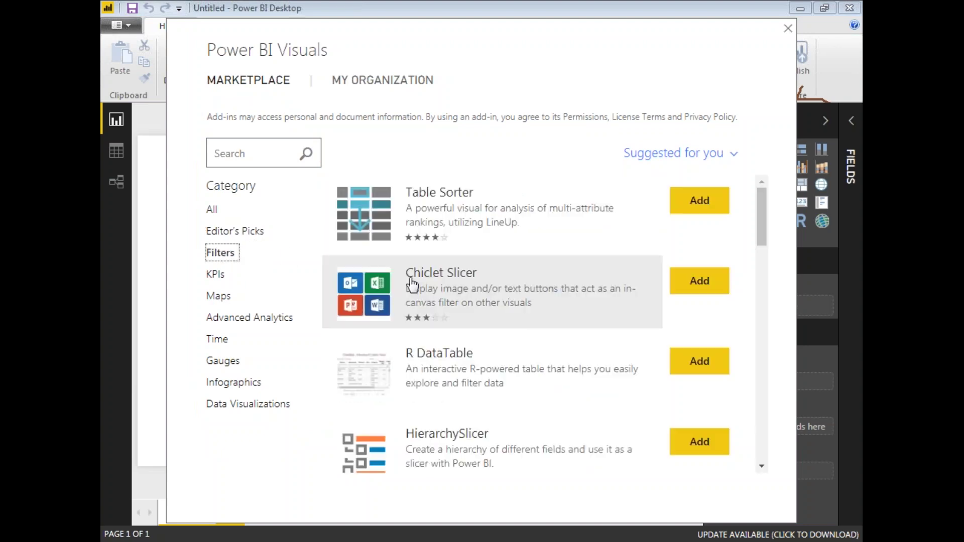
left_click(217, 275)
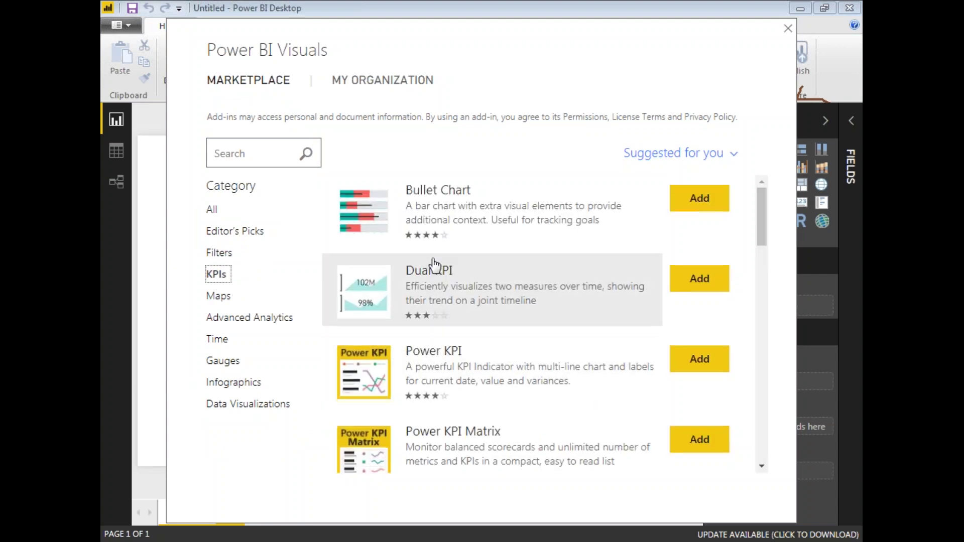
scroll(433, 267, "down", 4)
scroll(433, 266, "down", 12)
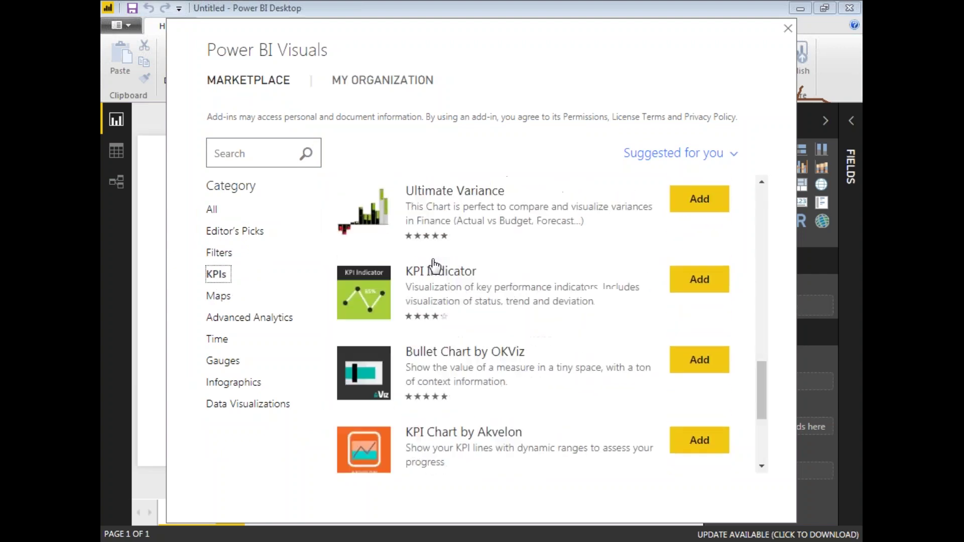
left_click(219, 297)
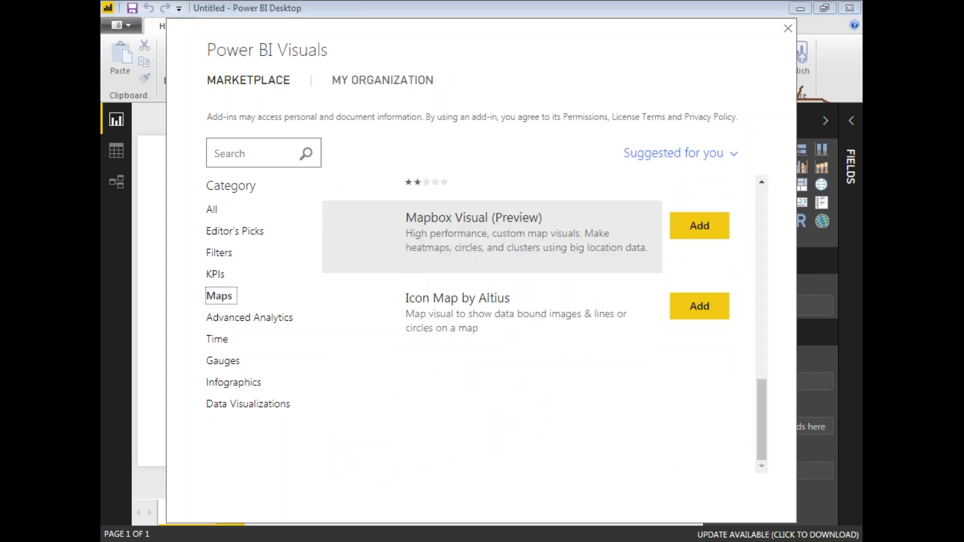
left_click(239, 322)
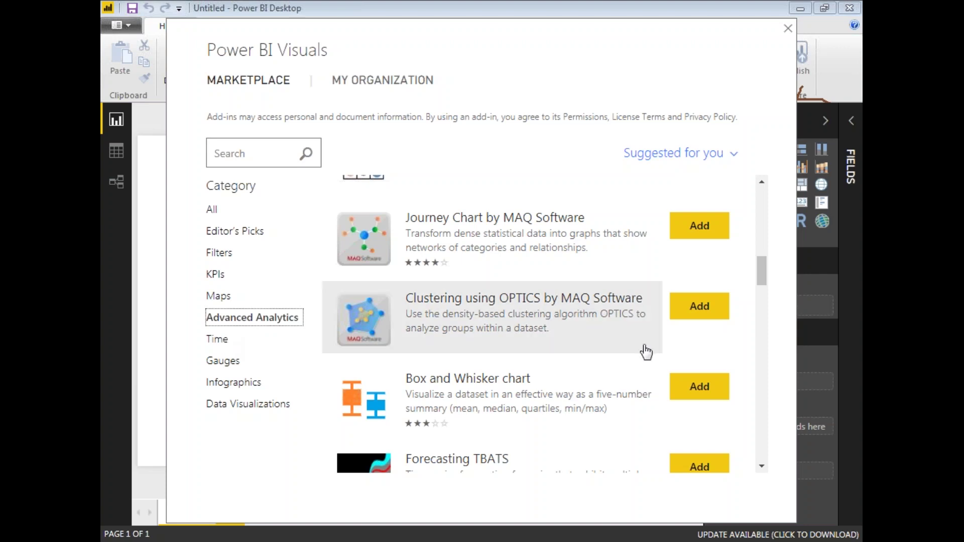
Show the marketplace's Time category and locate the Count Down Timer visual in its list
mouse_move(234, 333)
left_mouse_down()
mouse_move(191, 335)
mouse_move(252, 354)
mouse_move(232, 331)
left_mouse_up()
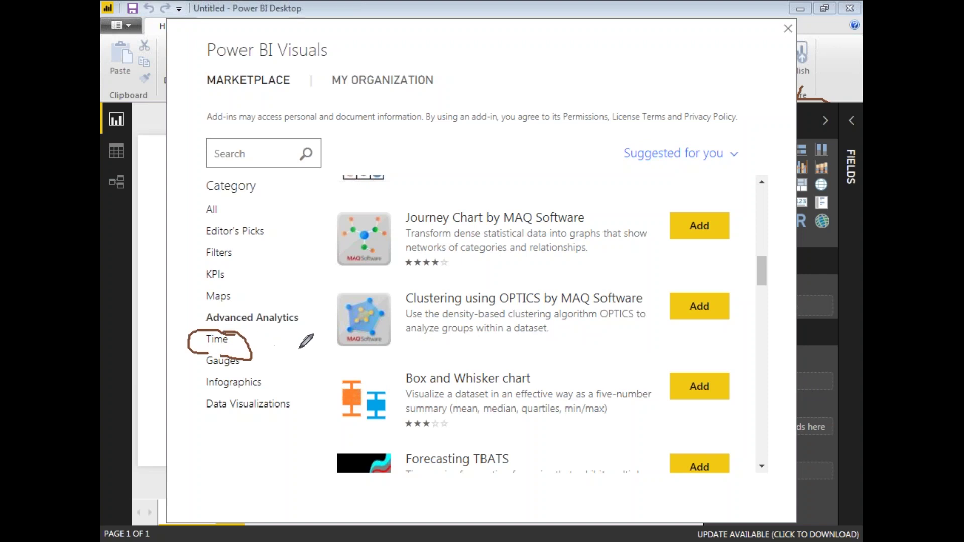
key("Escape")
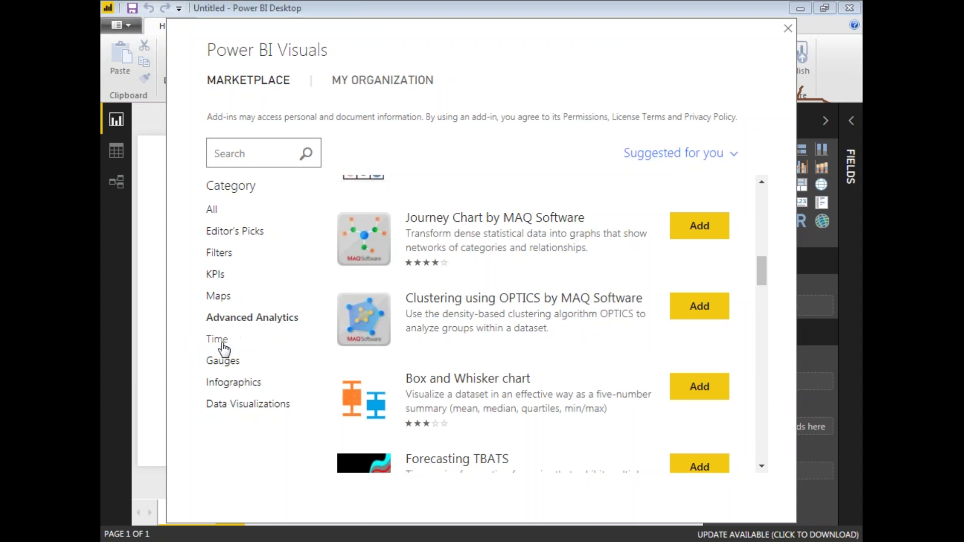
left_click(223, 343)
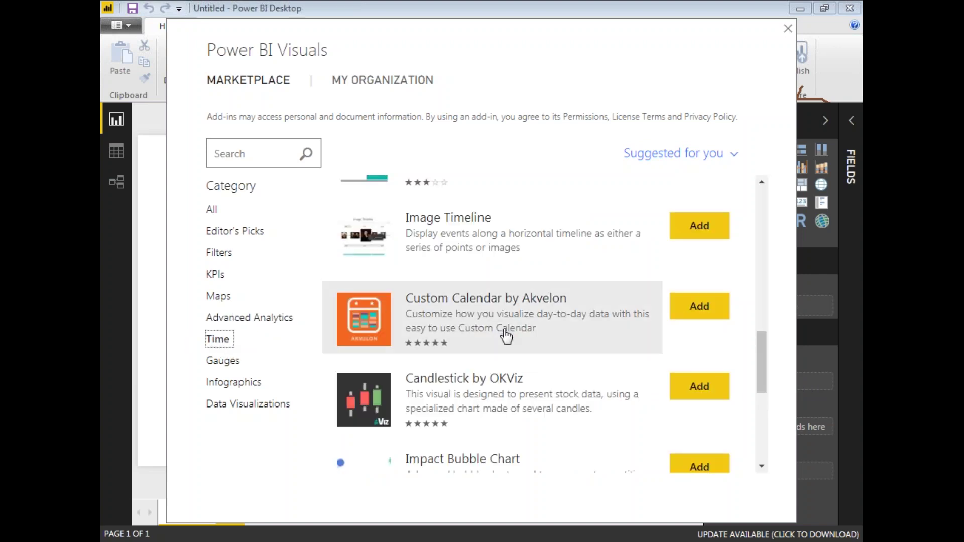
key("ctrl+2")
mouse_move(394, 165)
left_mouse_down()
mouse_move(374, 372)
mouse_move(555, 439)
mouse_move(558, 226)
left_mouse_up()
left_click_drag(453, 170, 394, 165)
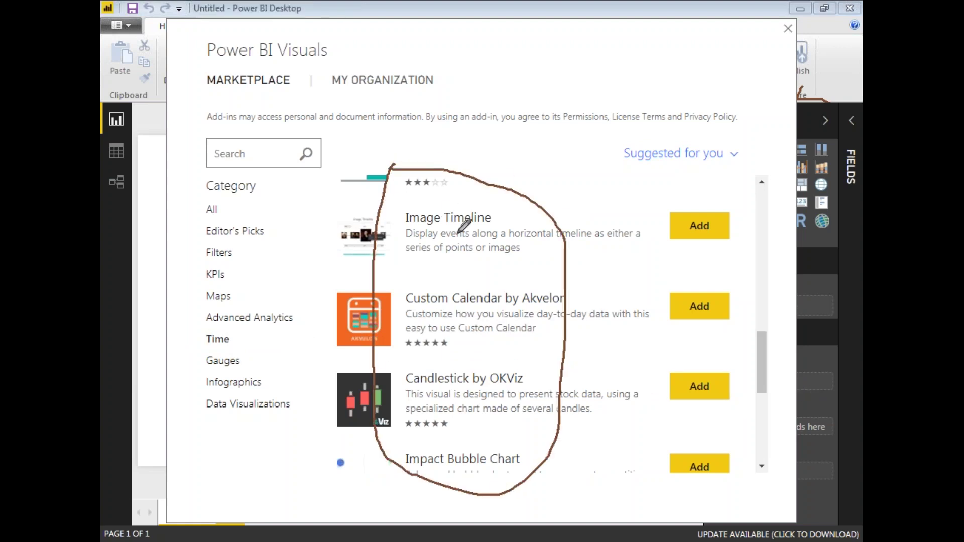
key("Escape")
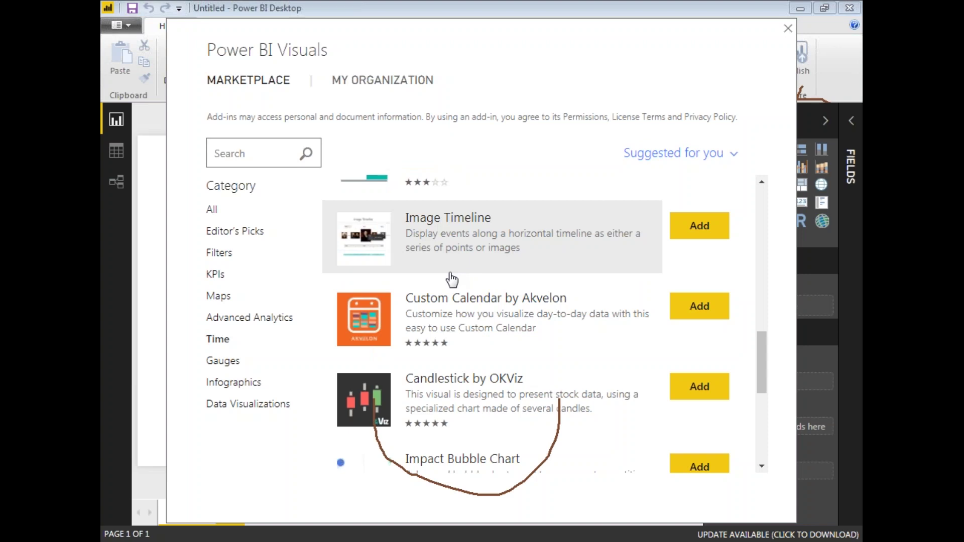
mouse_move(761, 372)
left_mouse_down()
mouse_move(763, 457)
mouse_move(769, 329)
left_mouse_up()
key("ctrl+2")
mouse_move(329, 263)
left_mouse_down()
mouse_move(328, 340)
mouse_move(359, 348)
left_mouse_up()
mouse_move(473, 353)
left_mouse_down()
mouse_move(737, 322)
mouse_move(695, 255)
left_mouse_up()
left_click_drag(428, 254, 328, 263)
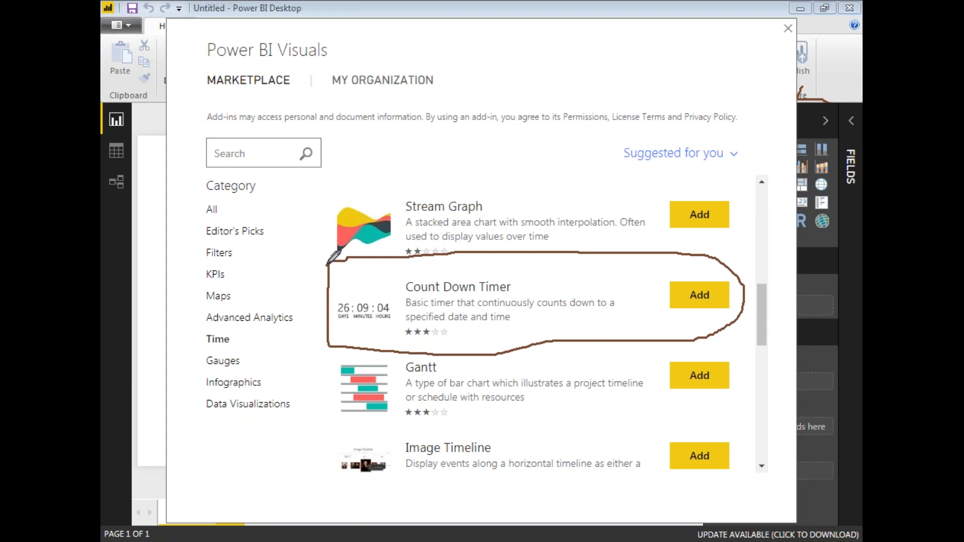
key("Escape")
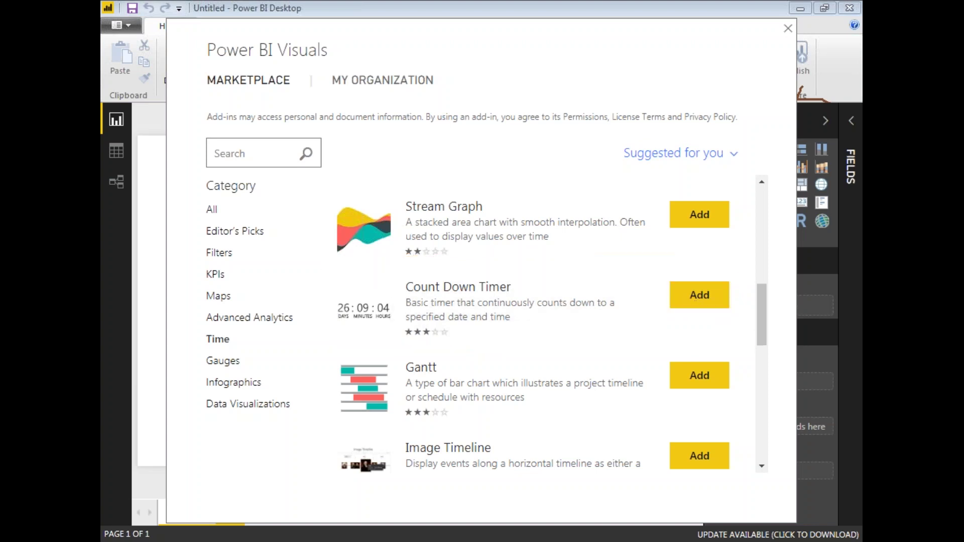
key("ctrl+2")
mouse_move(346, 274)
left_mouse_down()
mouse_move(325, 277)
mouse_move(504, 357)
mouse_move(541, 324)
mouse_move(319, 254)
left_mouse_up()
mouse_move(651, 269)
left_mouse_down()
mouse_move(647, 342)
mouse_move(786, 342)
mouse_move(734, 263)
mouse_move(653, 253)
left_mouse_up()
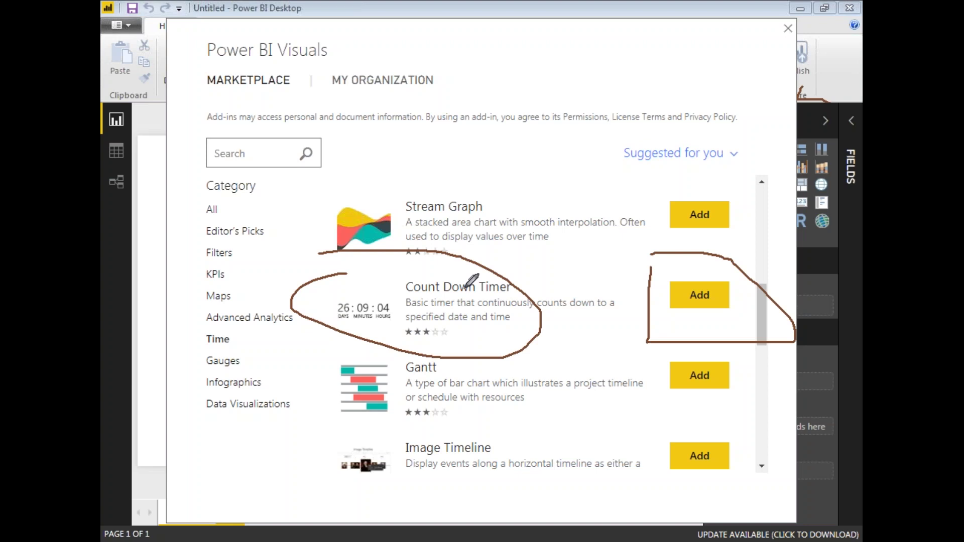
key("Escape")
Import the Count Down Timer custom visual into the report and dismiss the import message
left_click(700, 295)
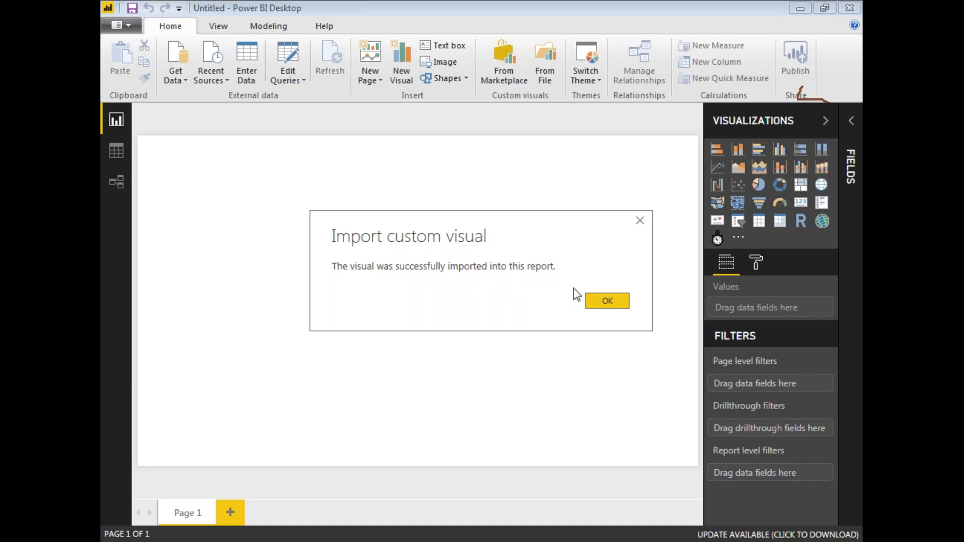
left_click(608, 303)
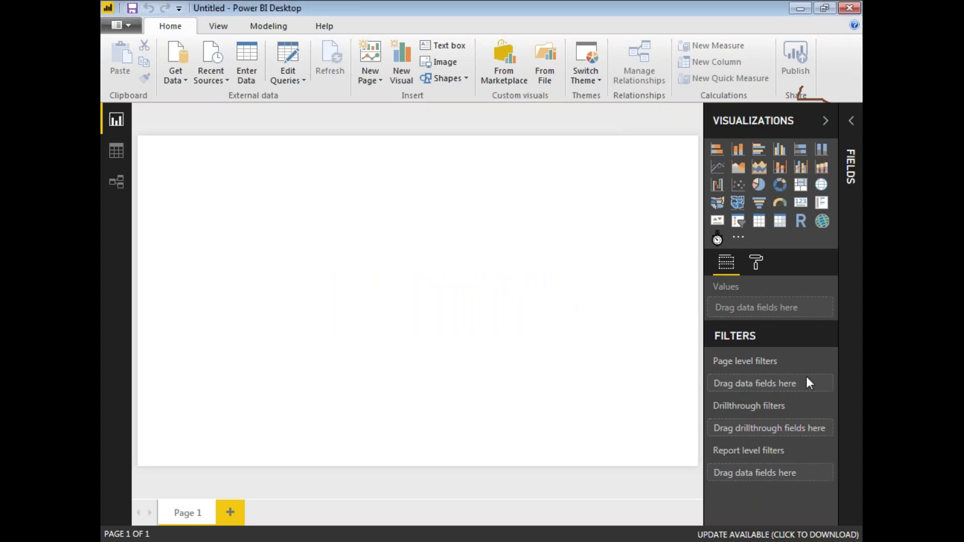
mouse_move(702, 227)
left_mouse_down()
mouse_move(676, 279)
mouse_move(734, 244)
left_mouse_up()
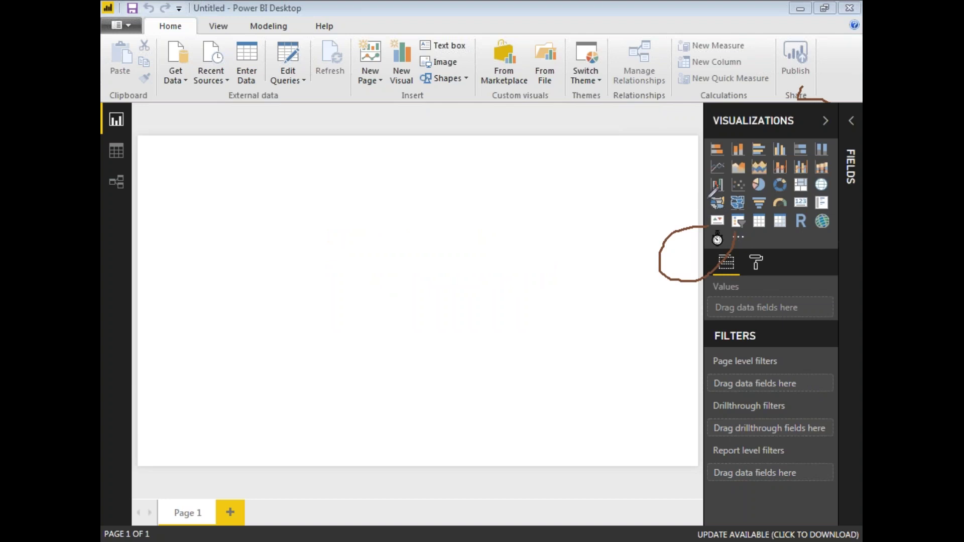
left_click_drag(688, 113, 682, 163)
mouse_move(686, 279)
left_mouse_down()
mouse_move(760, 313)
mouse_move(823, 287)
left_mouse_up()
mouse_move(824, 266)
left_mouse_down()
mouse_move(816, 115)
mouse_move(797, 100)
mouse_move(691, 107)
left_mouse_up()
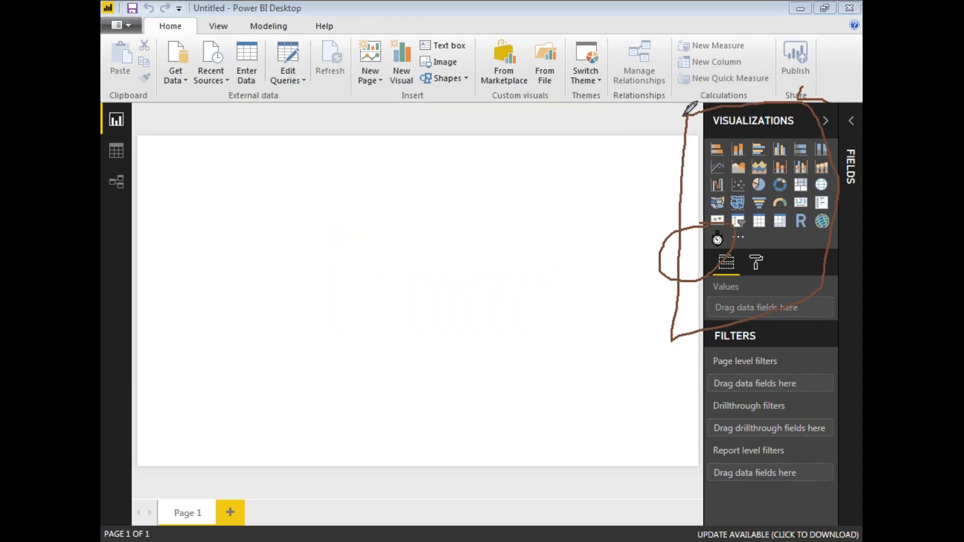
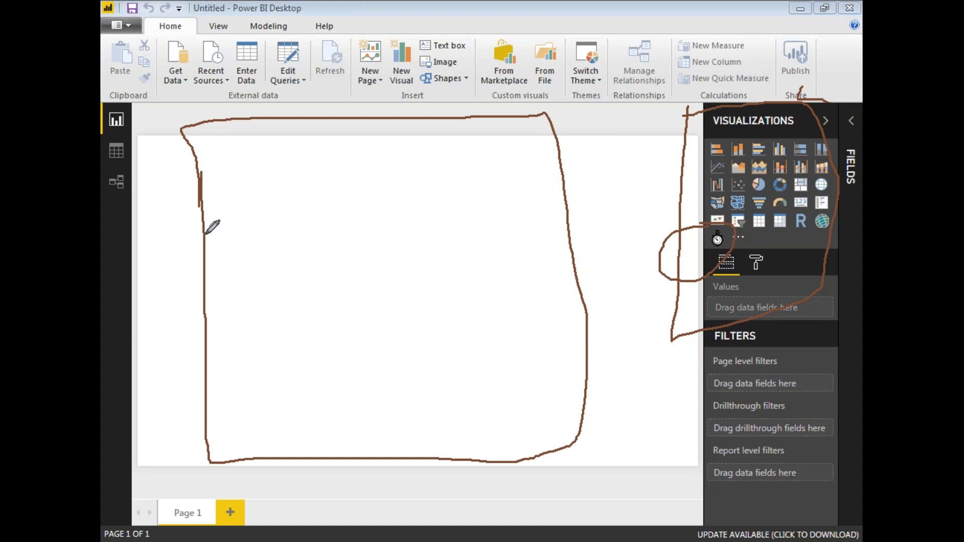
left_click_drag(235, 236, 458, 212)
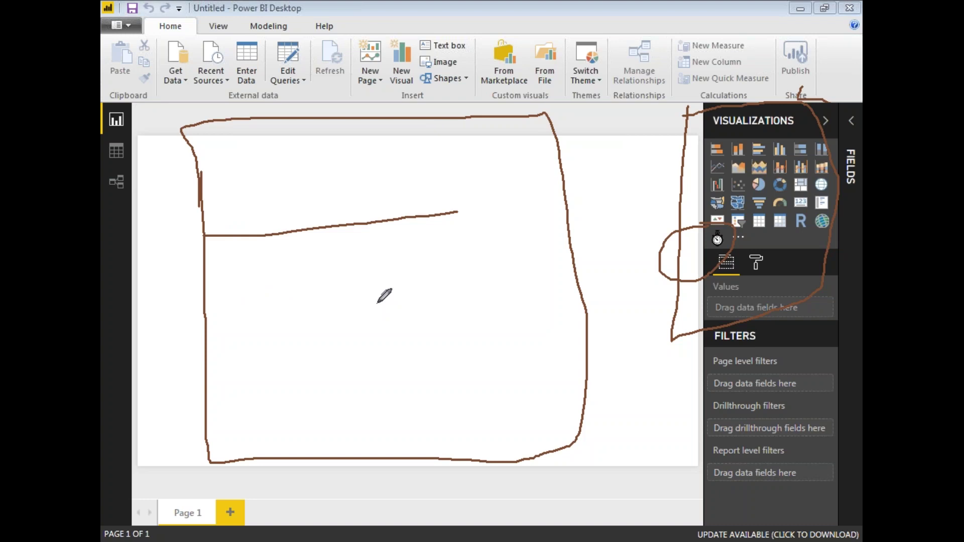
mouse_move(359, 167)
left_mouse_down()
mouse_move(358, 207)
mouse_move(376, 195)
mouse_move(359, 208)
left_mouse_up()
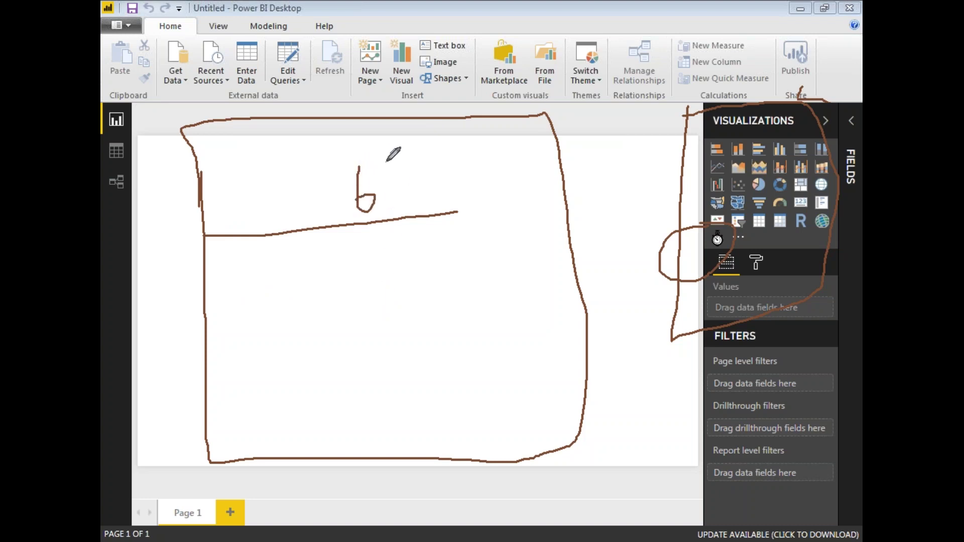
left_click_drag(400, 157, 394, 210)
mouse_move(383, 171)
left_mouse_down()
mouse_move(430, 207)
mouse_move(461, 167)
mouse_move(491, 182)
mouse_move(508, 151)
mouse_move(505, 175)
left_mouse_up()
mouse_move(527, 145)
left_mouse_down()
mouse_move(569, 184)
mouse_move(592, 153)
mouse_move(572, 148)
mouse_move(607, 168)
left_mouse_up()
mouse_move(625, 125)
left_mouse_down()
mouse_move(609, 150)
mouse_move(629, 171)
mouse_move(610, 151)
left_mouse_up()
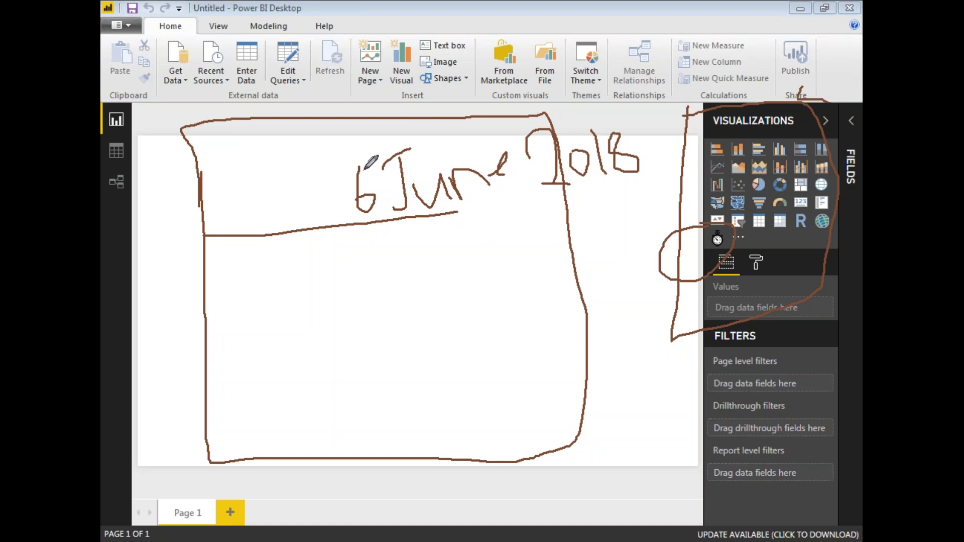
left_click_drag(334, 133, 347, 235)
left_click_drag(526, 223, 630, 186)
left_click_drag(391, 238, 471, 231)
left_click_drag(403, 321, 413, 458)
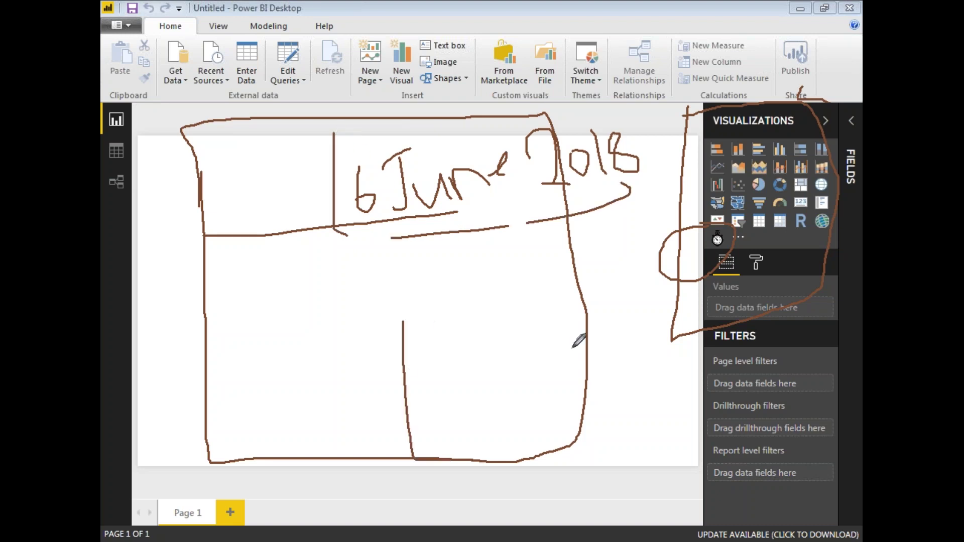
left_click_drag(400, 298, 472, 461)
mouse_move(214, 374)
left_mouse_down()
mouse_move(314, 461)
mouse_move(276, 348)
left_mouse_up()
left_click_drag(220, 125, 231, 234)
left_click_drag(252, 135, 236, 234)
mouse_move(324, 262)
left_mouse_down()
mouse_move(325, 355)
mouse_move(359, 364)
left_mouse_up()
left_click_drag(512, 364, 552, 345)
mouse_move(570, 294)
left_mouse_down()
mouse_move(381, 244)
mouse_move(314, 259)
left_mouse_up()
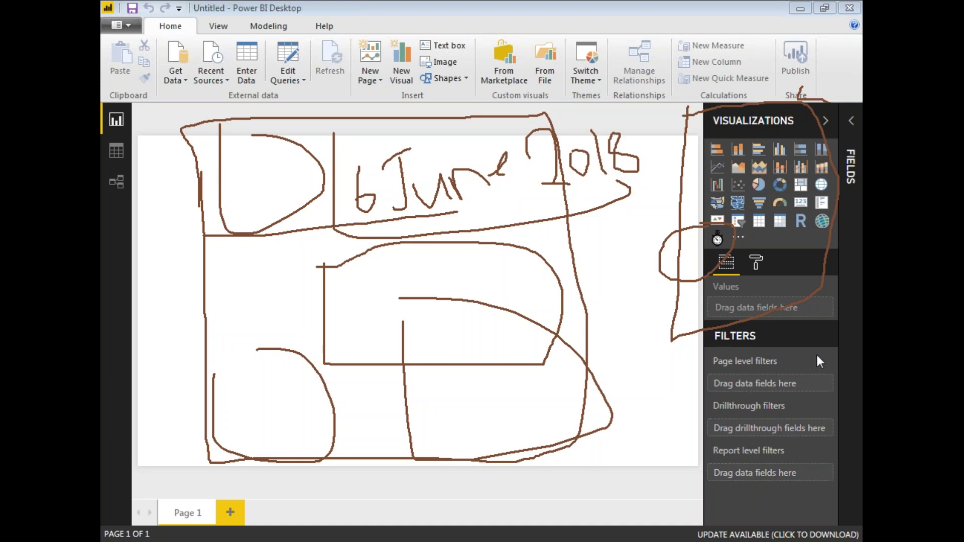
key("Escape")
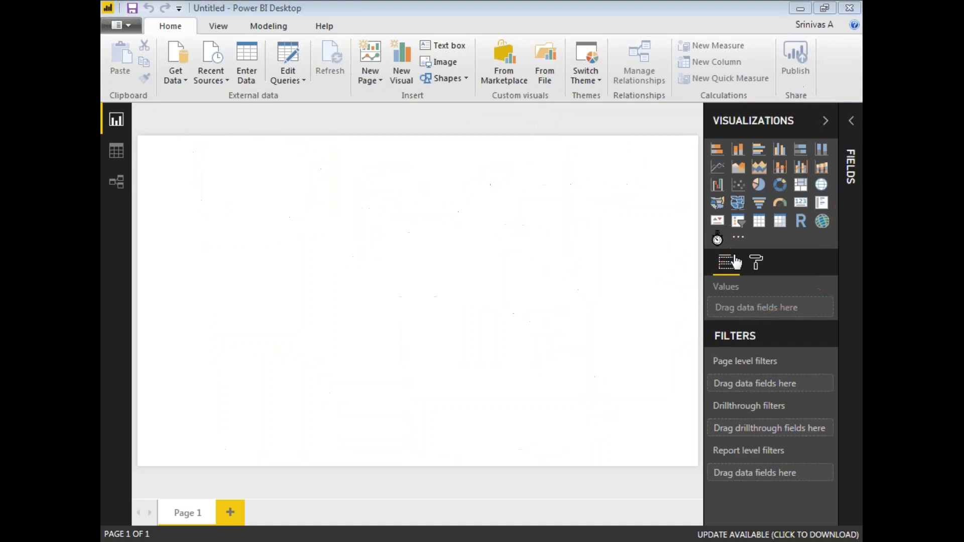
Place a Count Down Timer visual on Page 1 and widen it across the page's upper-left area
left_click(718, 240)
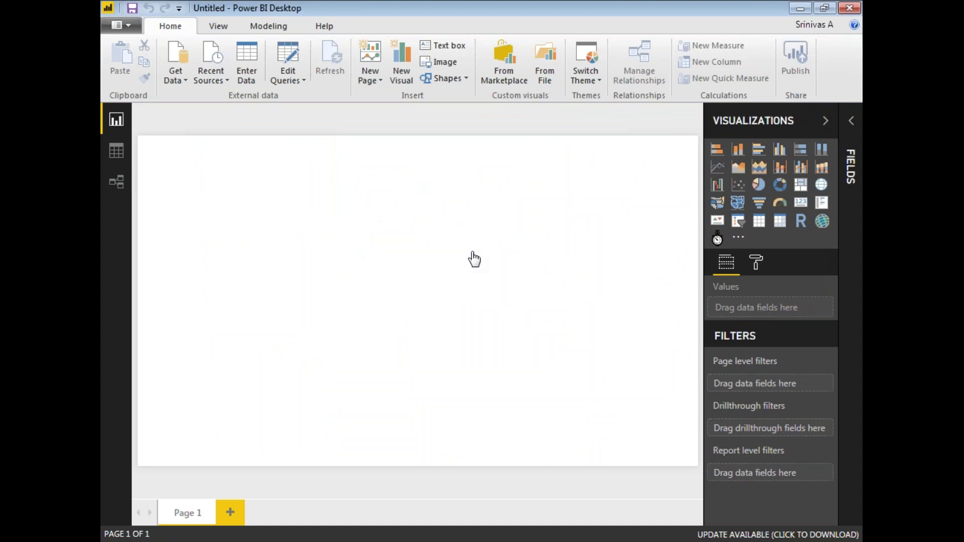
left_click_drag(265, 216, 468, 228)
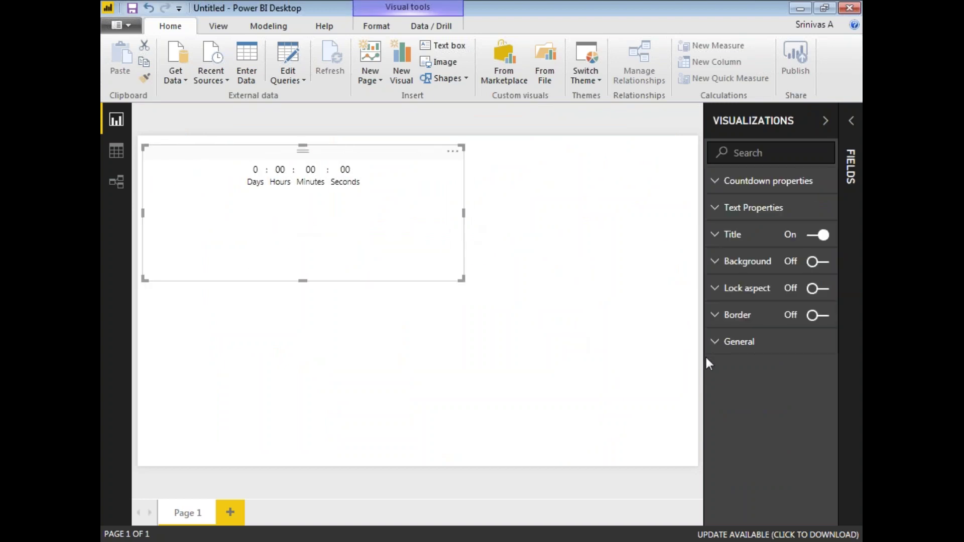
key("ctrl+2")
left_click_drag(253, 168, 252, 244)
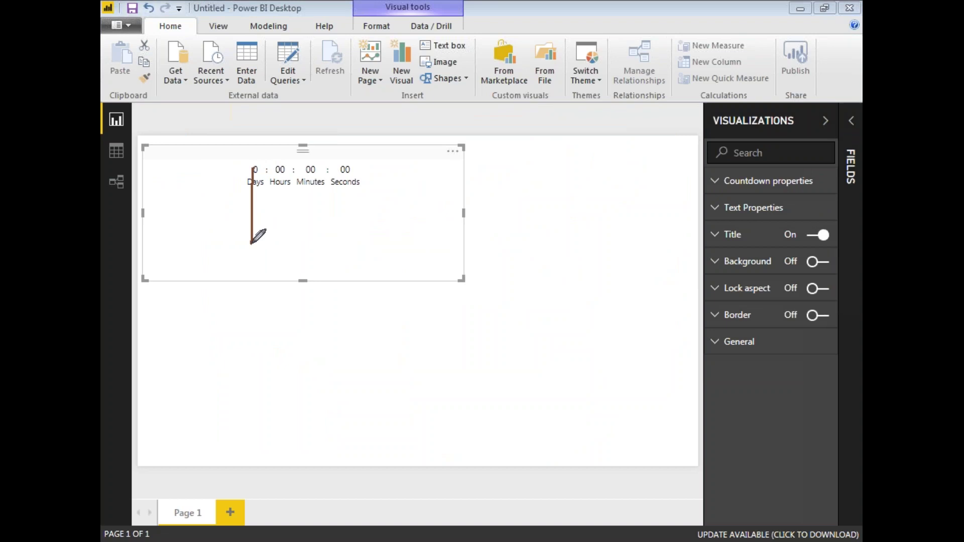
mouse_move(281, 167)
left_mouse_down()
mouse_move(281, 247)
mouse_move(308, 259)
left_mouse_up()
left_click_drag(344, 165, 342, 259)
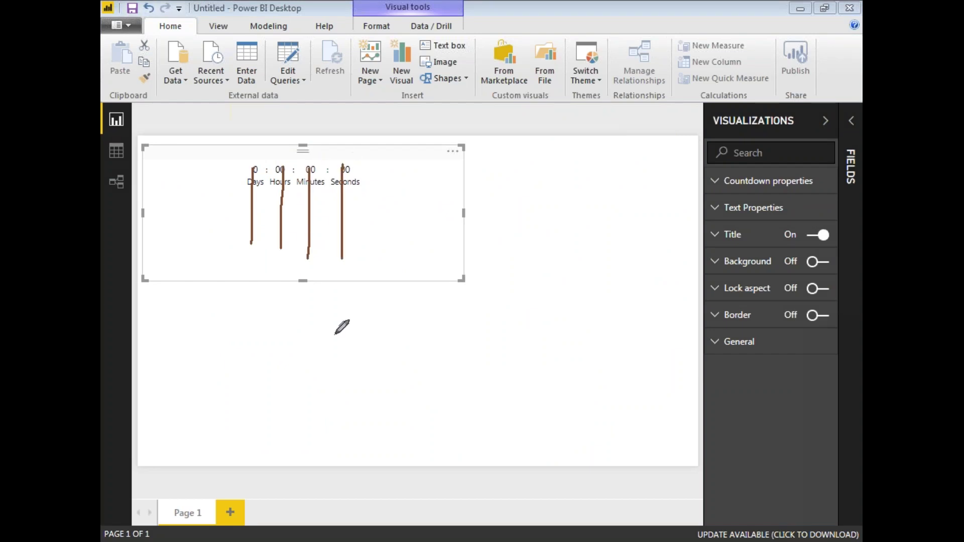
mouse_move(322, 327)
left_mouse_down()
mouse_move(309, 393)
mouse_move(332, 395)
mouse_move(347, 369)
mouse_move(309, 367)
left_mouse_up()
left_click_drag(321, 327, 330, 316)
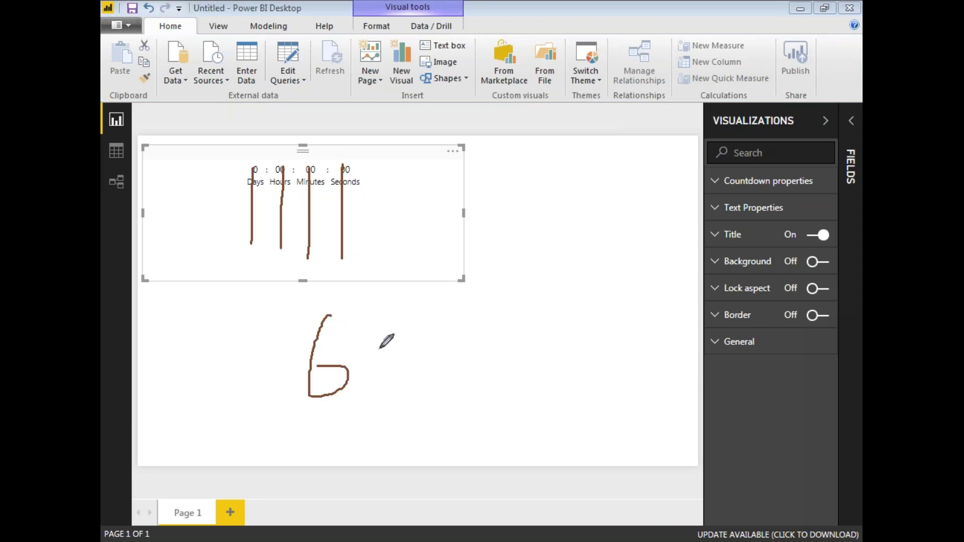
mouse_move(401, 332)
left_mouse_down()
mouse_move(379, 376)
mouse_move(406, 327)
mouse_move(453, 366)
mouse_move(481, 367)
left_mouse_up()
left_click_drag(535, 316, 551, 302)
mouse_move(560, 360)
left_mouse_down()
mouse_move(524, 372)
mouse_move(570, 370)
left_mouse_up()
mouse_move(552, 304)
left_mouse_down()
mouse_move(558, 358)
mouse_move(598, 334)
left_mouse_up()
mouse_move(598, 294)
left_mouse_down()
mouse_move(647, 361)
mouse_move(685, 353)
mouse_move(628, 290)
left_mouse_up()
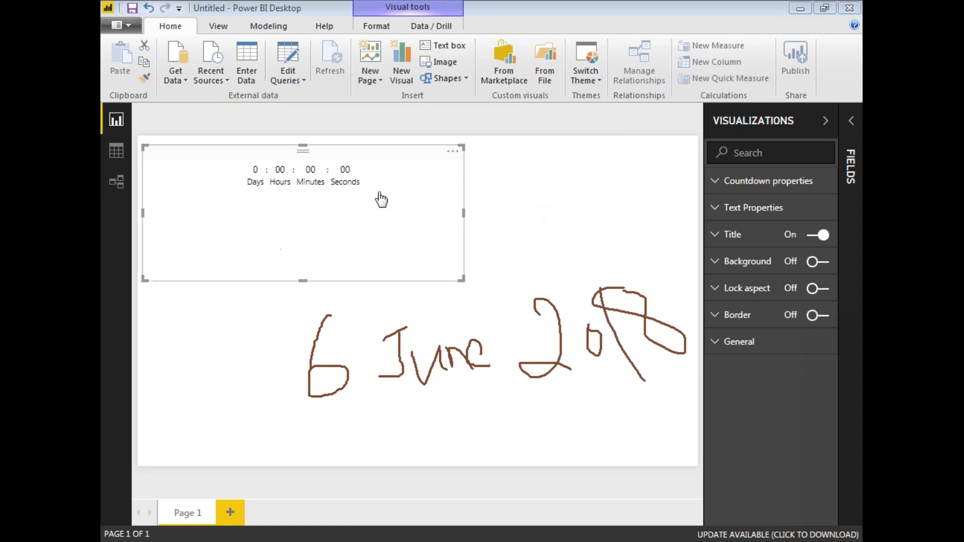
Set the Count Down Timer's target date to day 6, month 6, year 2018
left_click(389, 150)
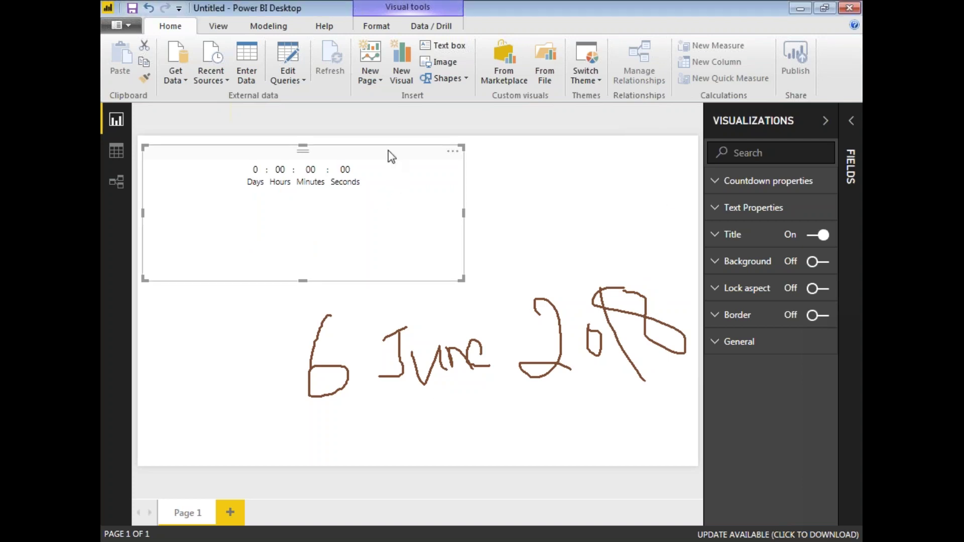
left_click(716, 182)
left_click(768, 210)
double_click(765, 210)
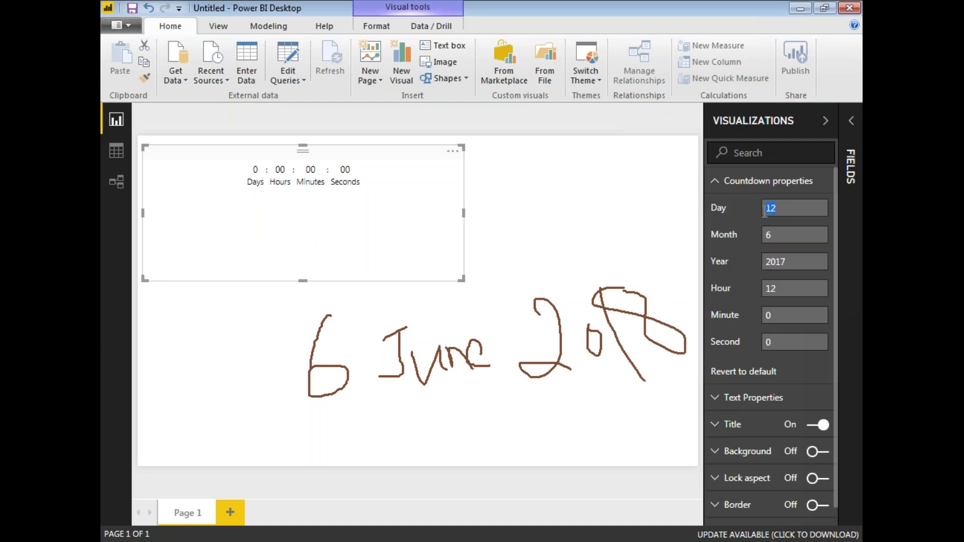
type("6")
double_click(788, 239)
type("2018")
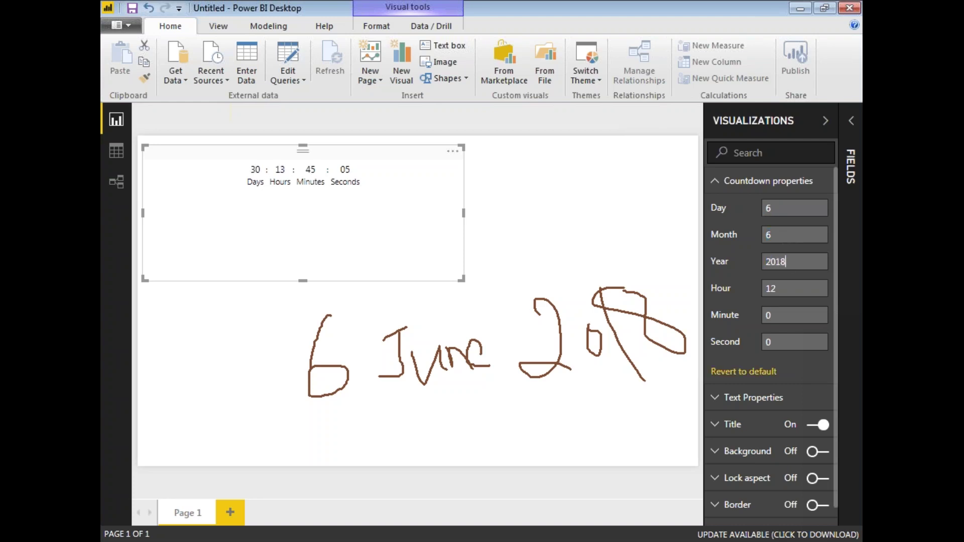
key("Escape")
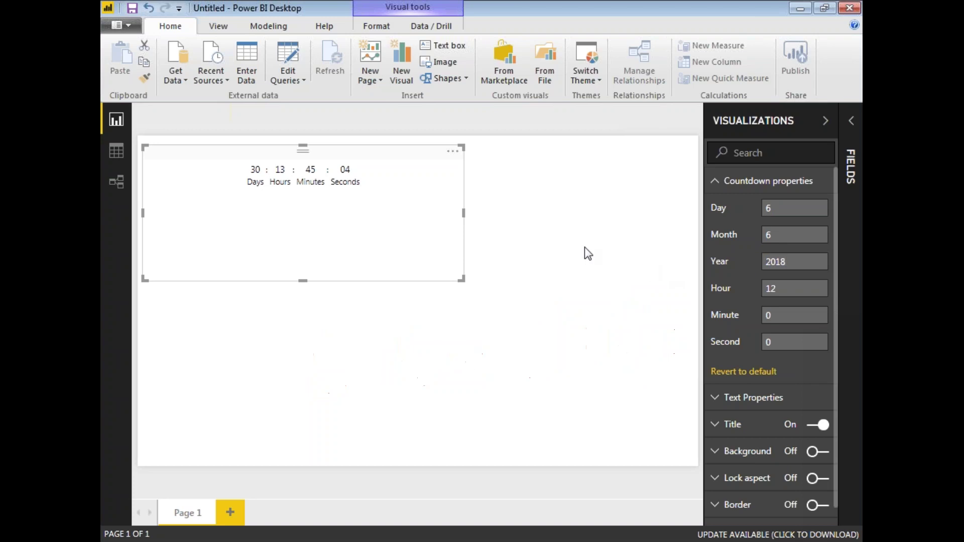
left_click(585, 248)
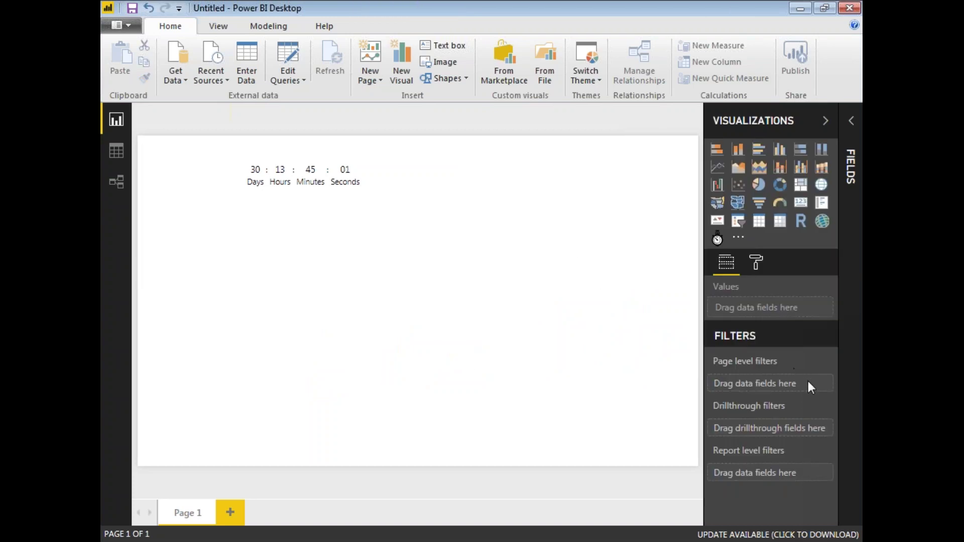
mouse_move(231, 213)
left_mouse_down()
mouse_move(261, 205)
mouse_move(256, 146)
mouse_move(214, 192)
left_mouse_up()
mouse_move(272, 160)
left_mouse_down()
mouse_move(264, 213)
mouse_move(291, 186)
mouse_move(320, 233)
left_mouse_up()
left_click(351, 145)
key("Escape")
Review the timer's countdown date and time settings, including the Hour value
left_click(394, 239)
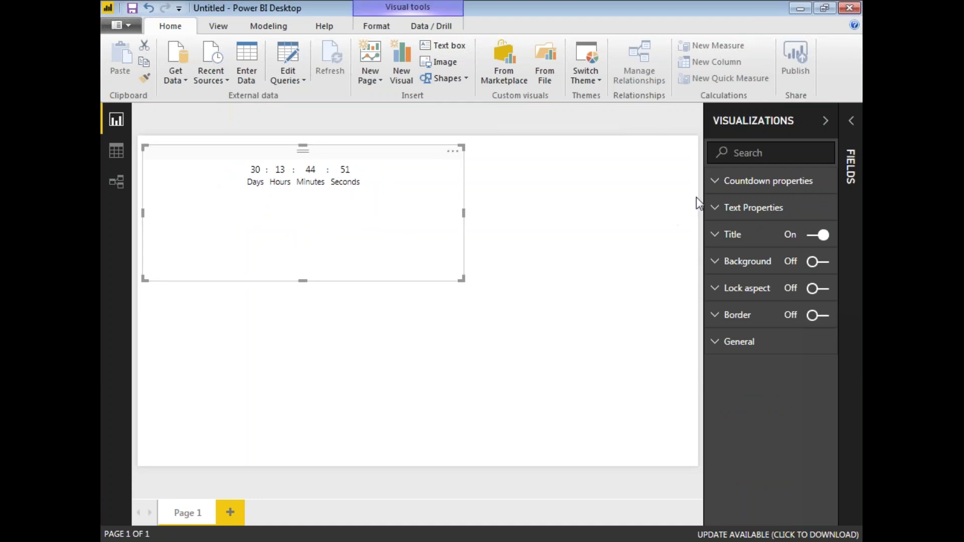
left_click(713, 181)
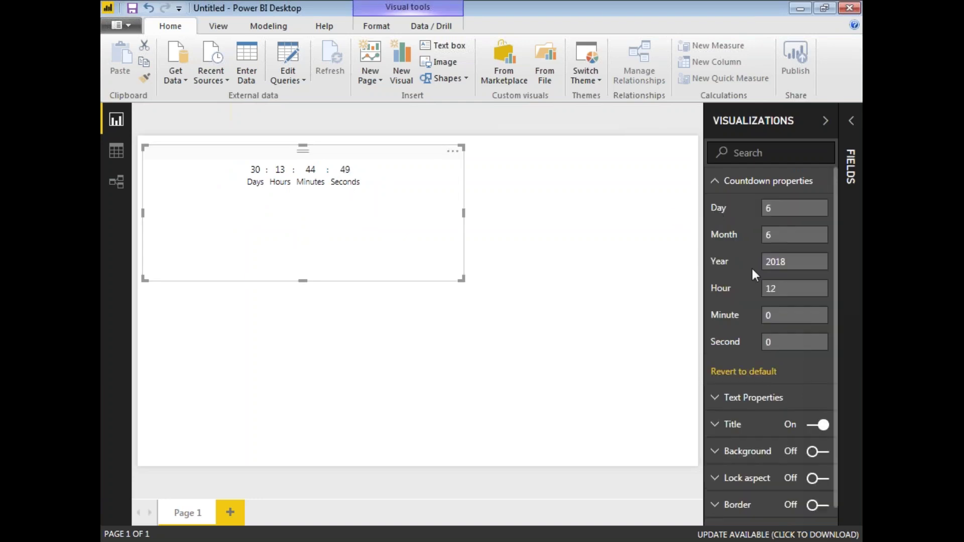
double_click(784, 292)
left_click(716, 182)
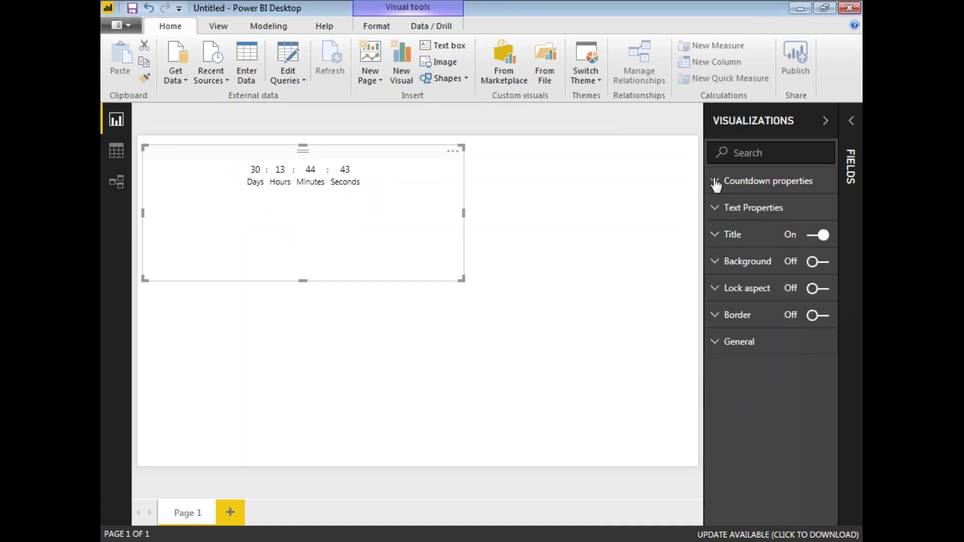
Give the timer visual the title text "BIG ELECTRONICS IN"
left_click(714, 235)
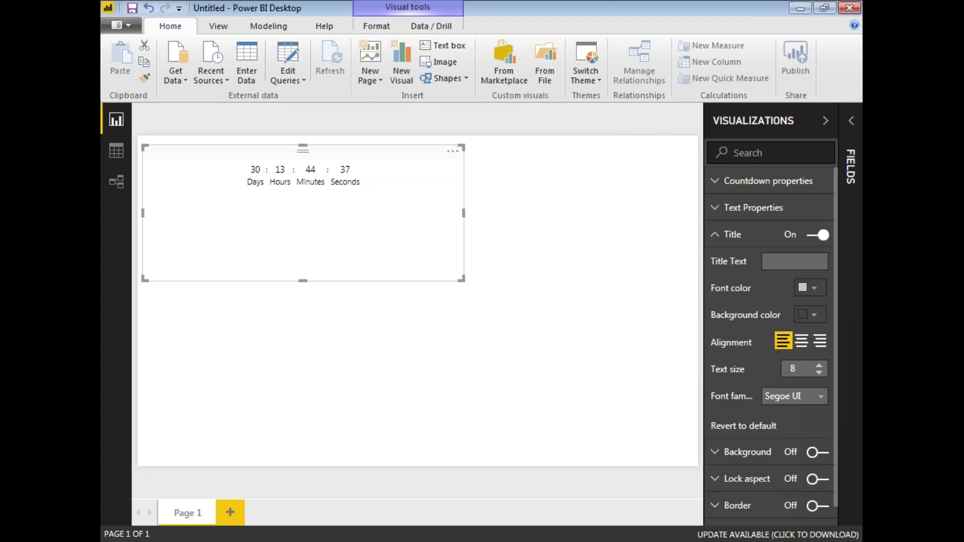
type("BIG")
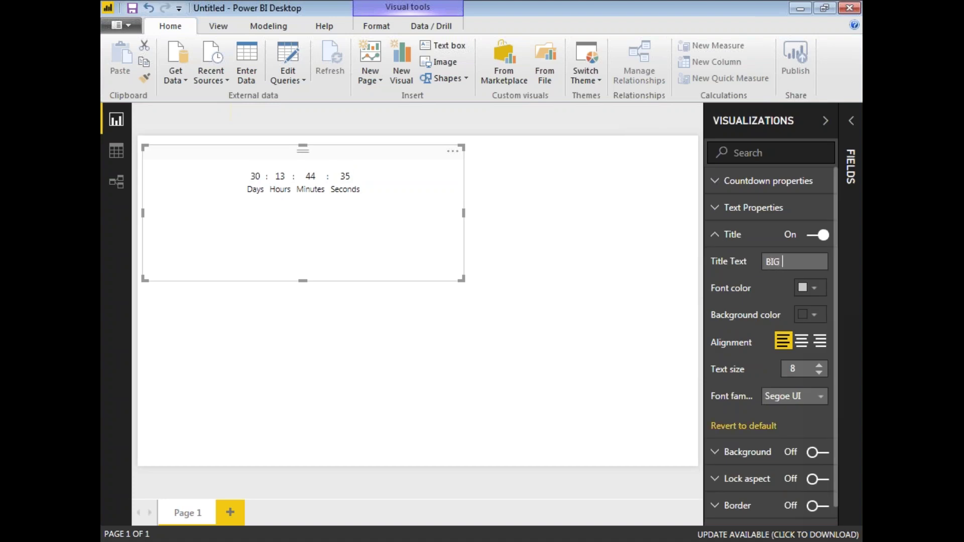
type(" SATART")
key("BackSpace")
key("BackSpace")
key("BackSpace")
key("BackSpace")
type("T")
type("ARTS")
key("BackSpace")
key("BackSpace")
key("BackSpace")
key("BackSpace")
key("BackSpace")
type("ELECTRONICS")
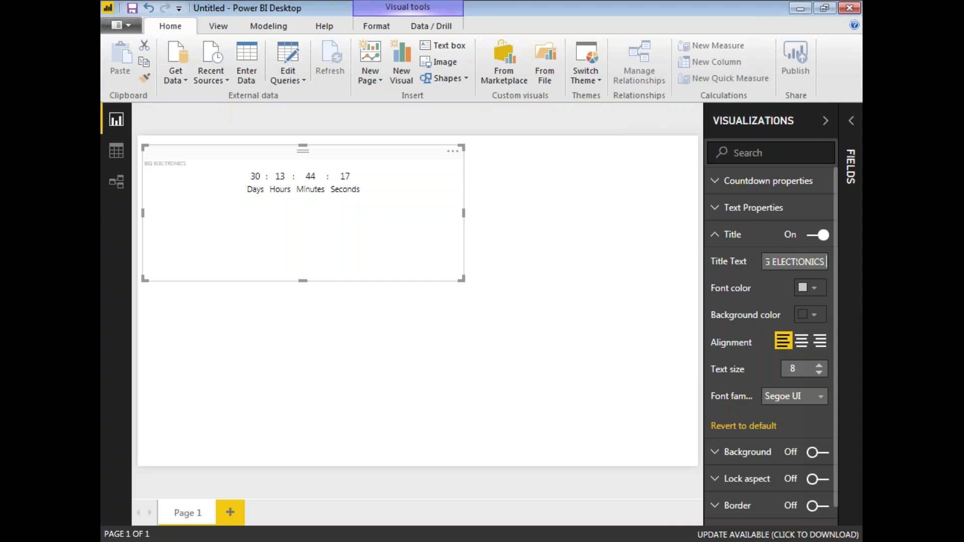
type(" IN")
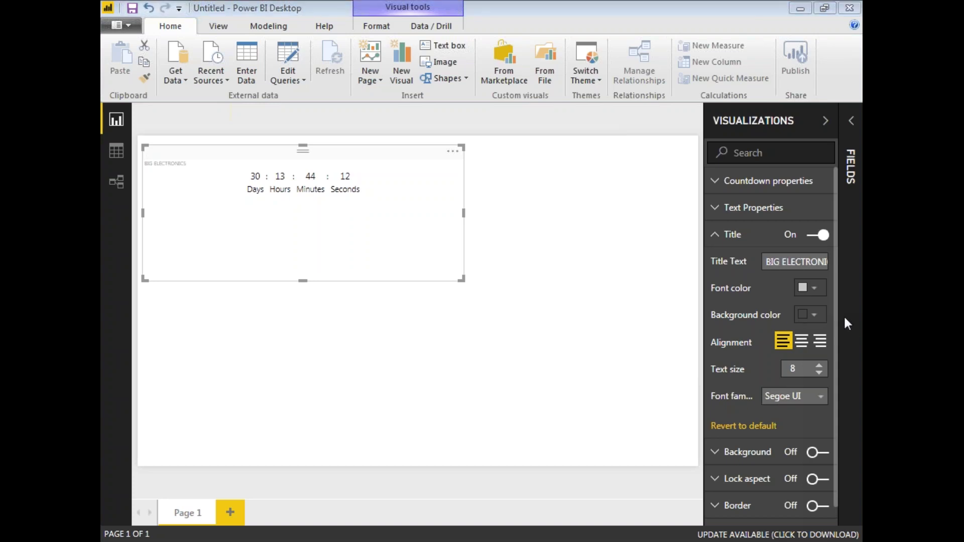
Increase the title's text size to 23
key("Up")
key("Up")
key("Up")
key("Up")
key("Up")
key("Up")
key("Up")
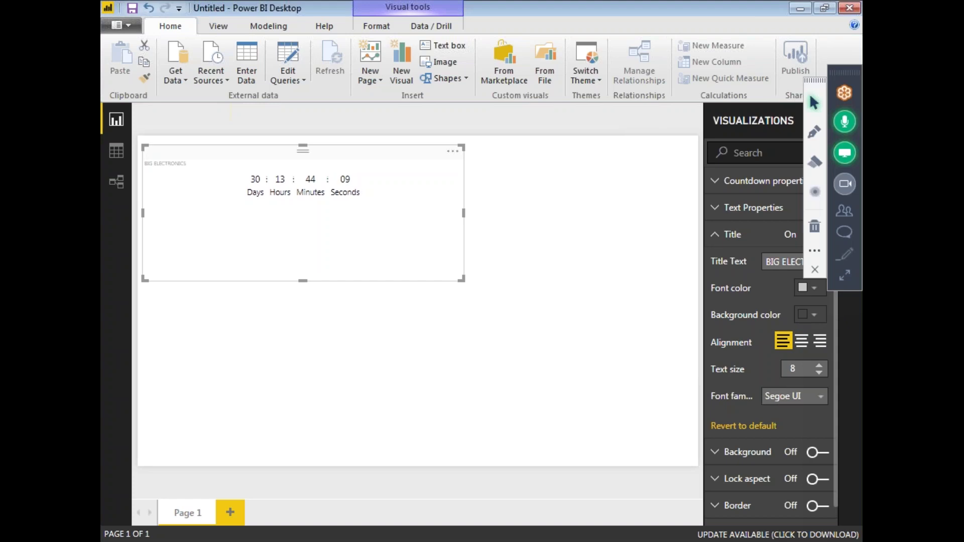
key("Up")
key("Up")
key("Up")
key("Up")
key("Up")
key("Up")
key("Up")
key("Up")
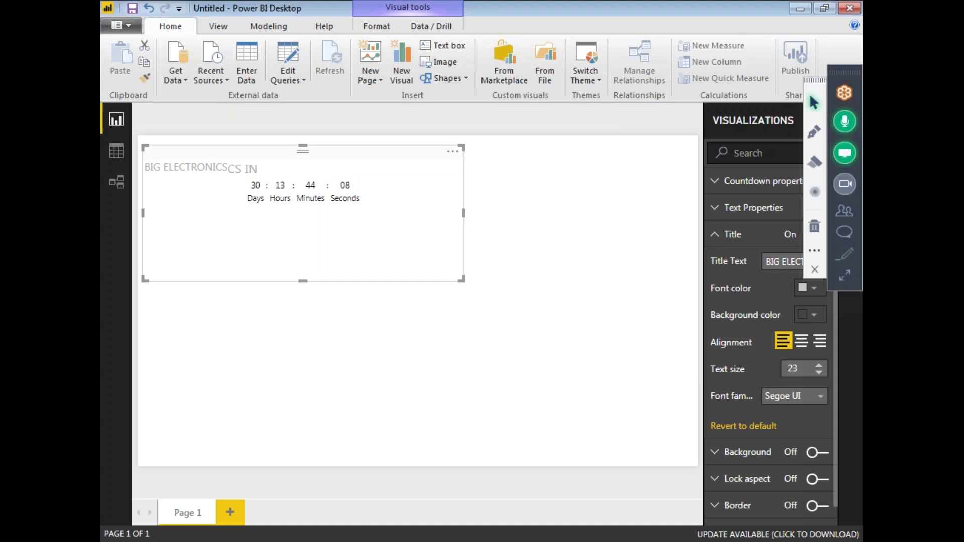
Insert "SALE STARTS" before "IN" so the timer's title reads "BIG ELECTRONICS SALE STARTS IN"
left_click(780, 272)
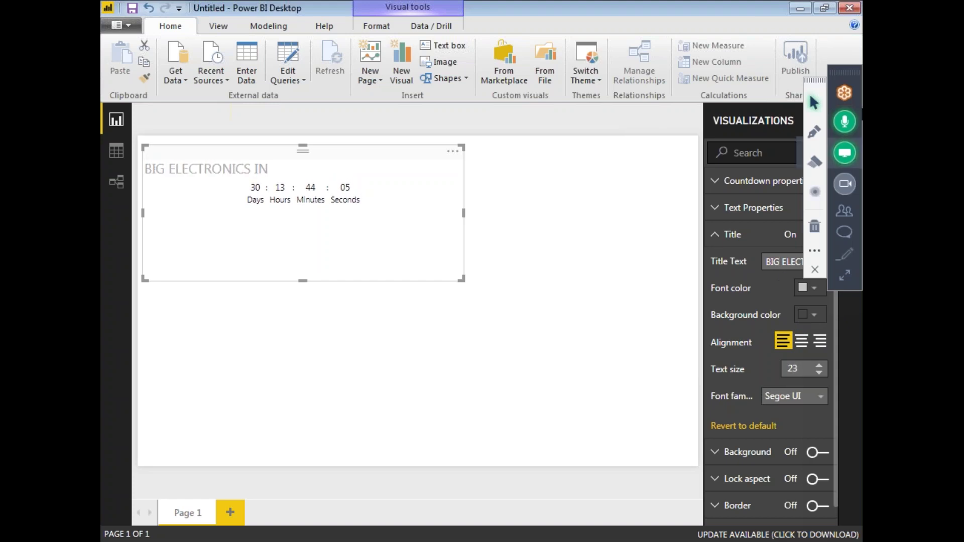
left_click(844, 76)
key("Right")
key("Right")
key("Right")
key("Right")
key("Right")
key("Right")
key("Right")
key("Right")
key("Right")
key("Right")
key("Right")
key("Right")
key("Right")
key("Right")
key("Right")
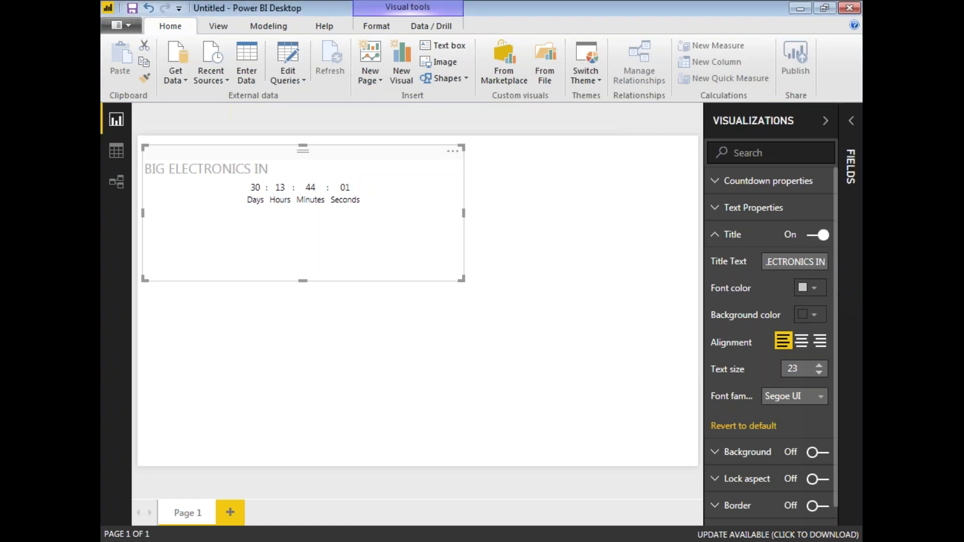
type("SALE STARTS")
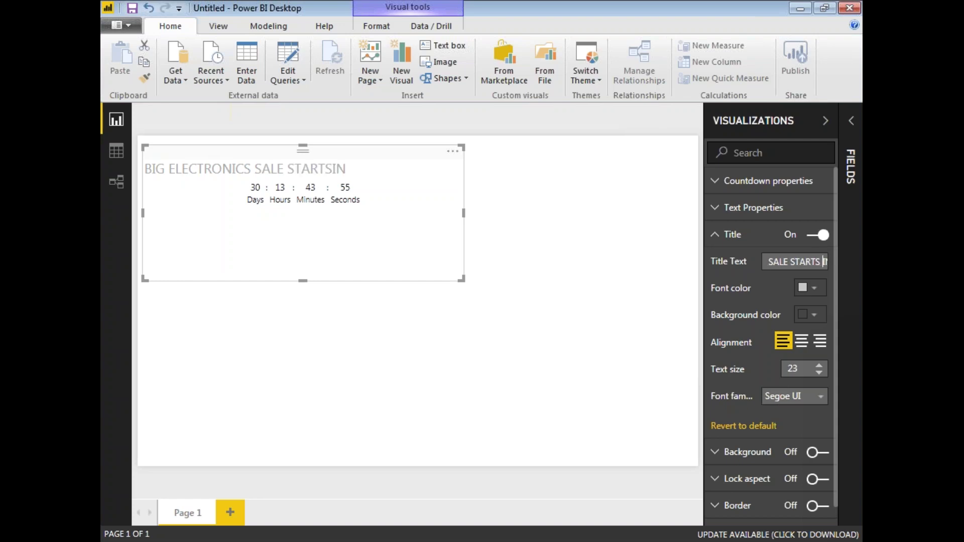
Colour the timer's title text teal and give the title a light grey background
left_click(810, 288)
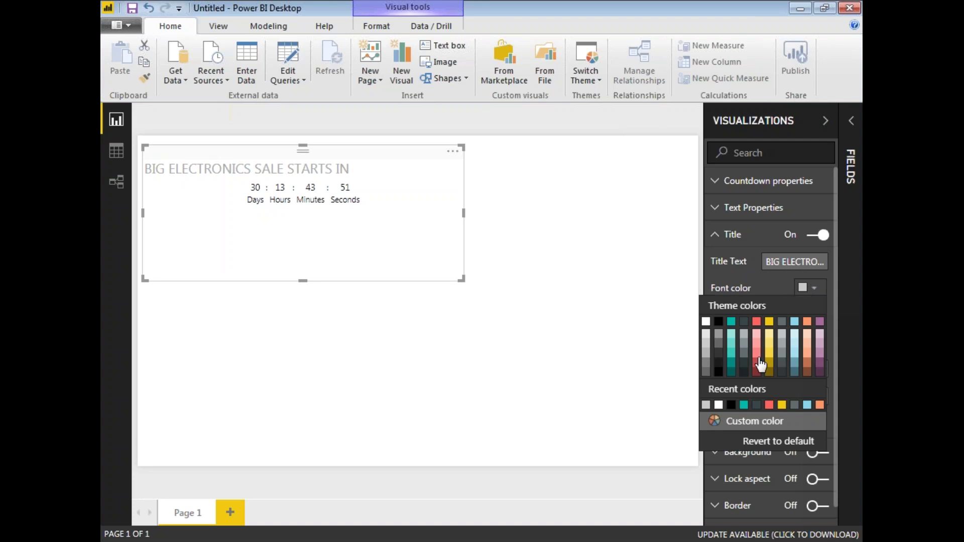
left_click(731, 321)
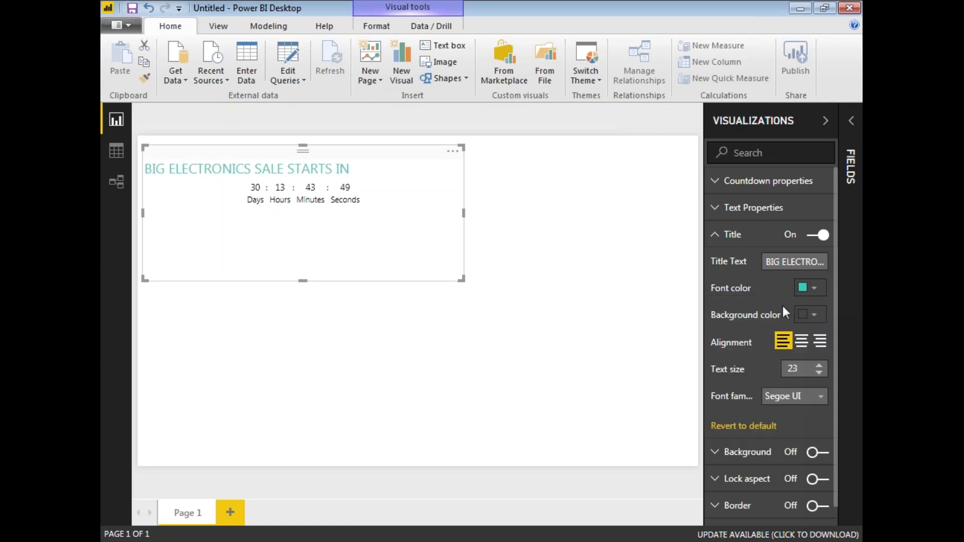
left_click(804, 312)
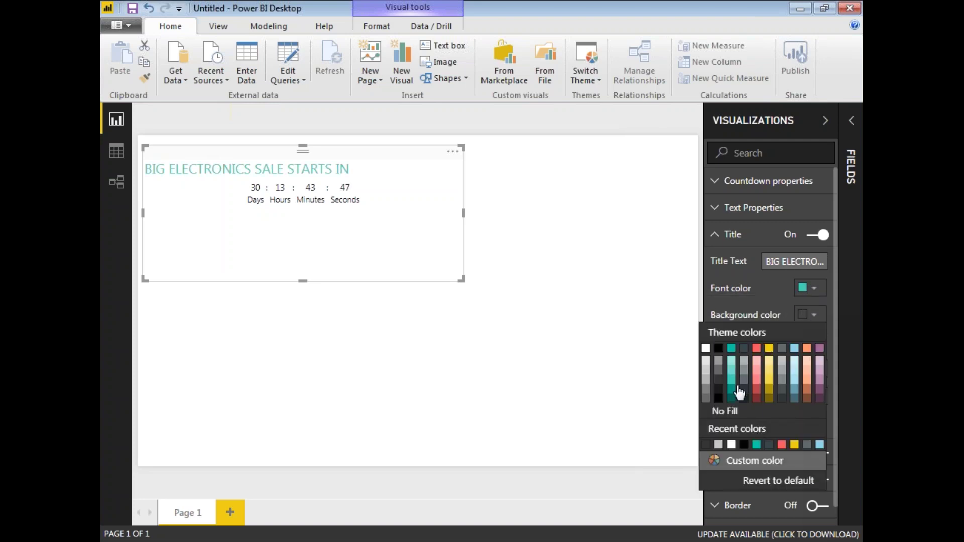
left_click(784, 358)
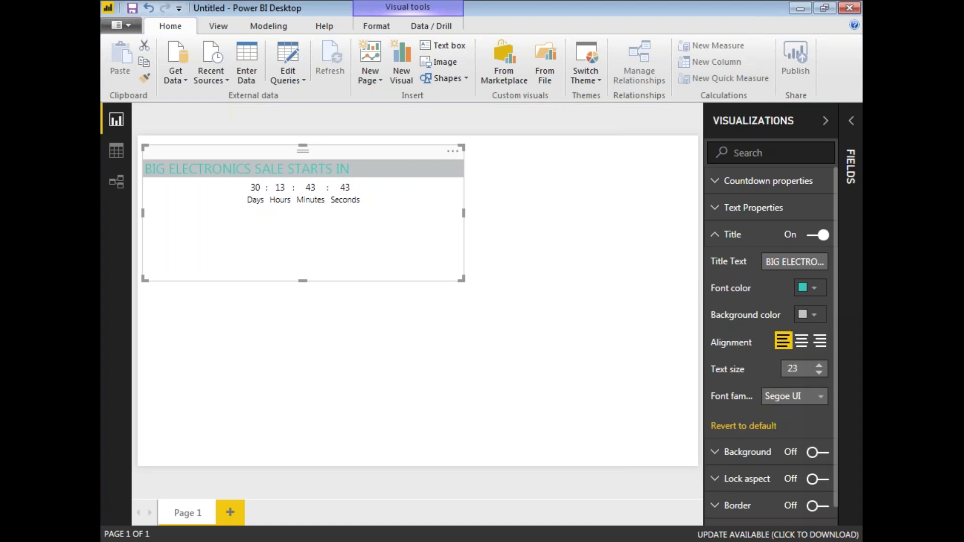
Try a light red font colour for the title, and settle on black
left_click(806, 289)
left_click(757, 358)
left_click(804, 290)
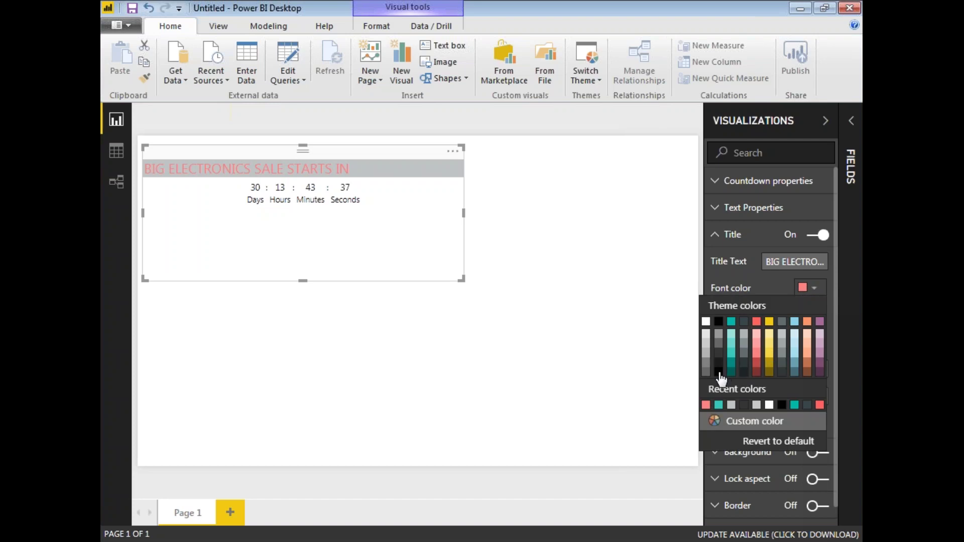
left_click(719, 373)
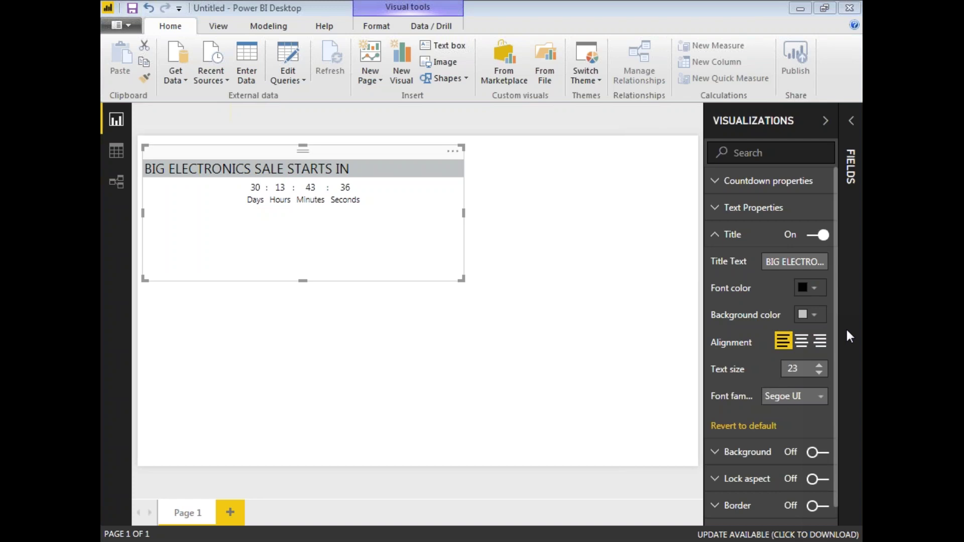
left_click(715, 235)
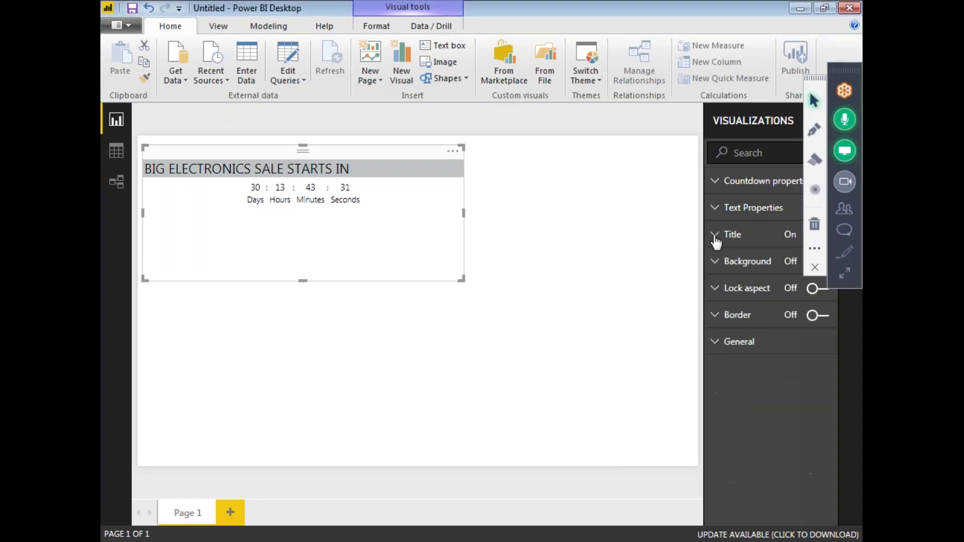
Turn on the timer visual's background with a light teal colour and 51% transparency
left_click(715, 262)
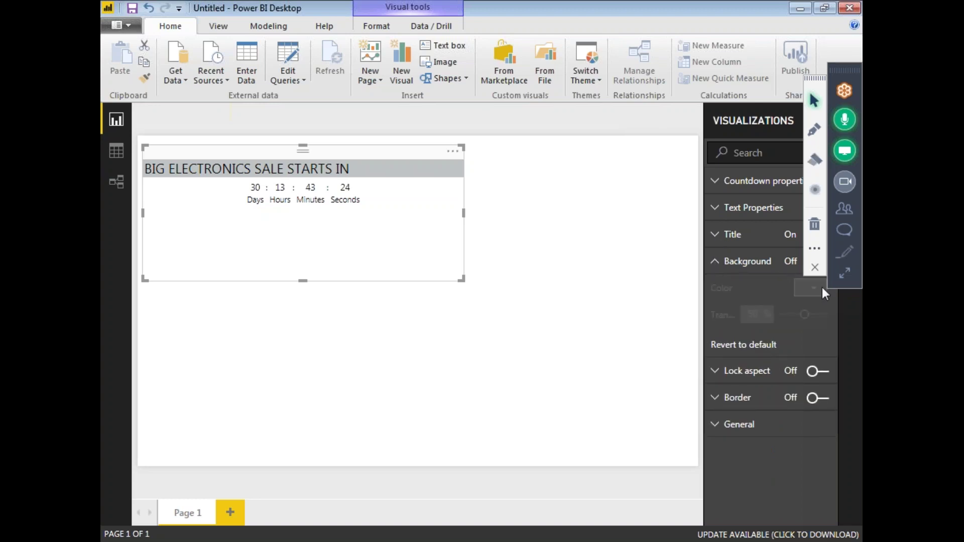
left_click(818, 261)
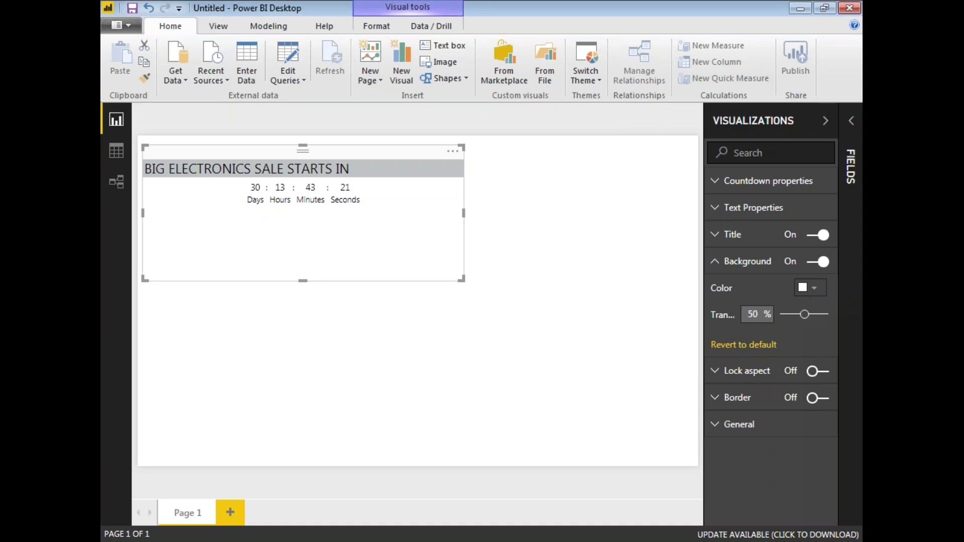
left_click(810, 288)
left_click(737, 350)
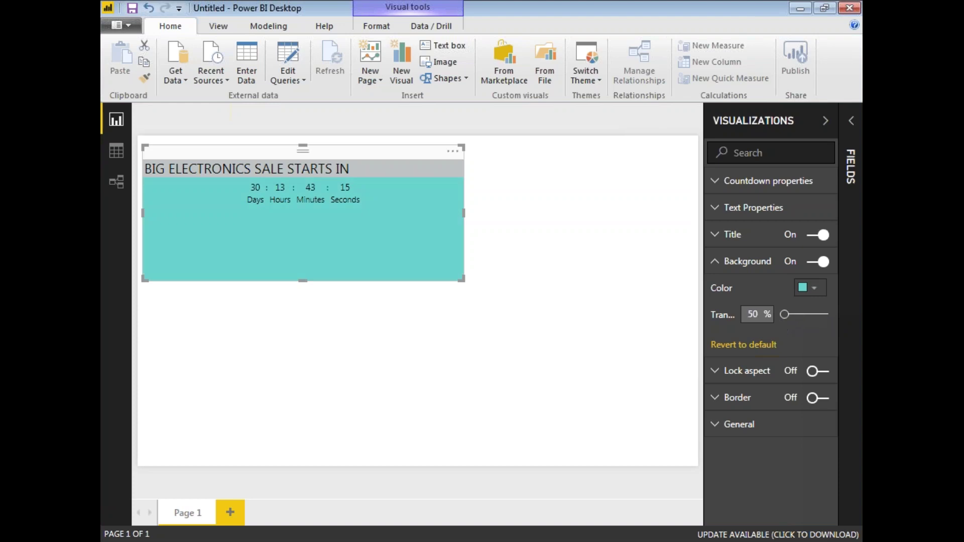
left_click_drag(804, 314, 805, 314)
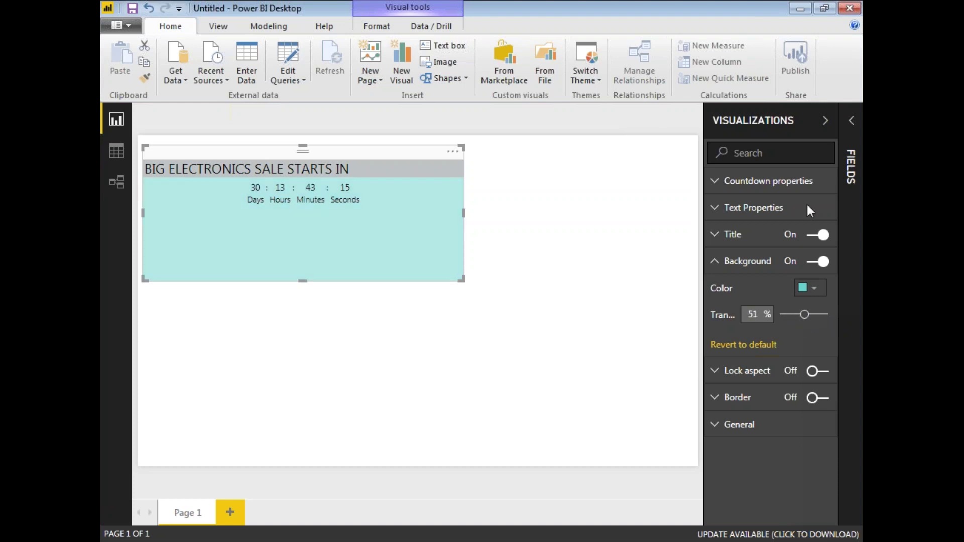
Turn on the timer visual's border and colour it teal
left_click(716, 398)
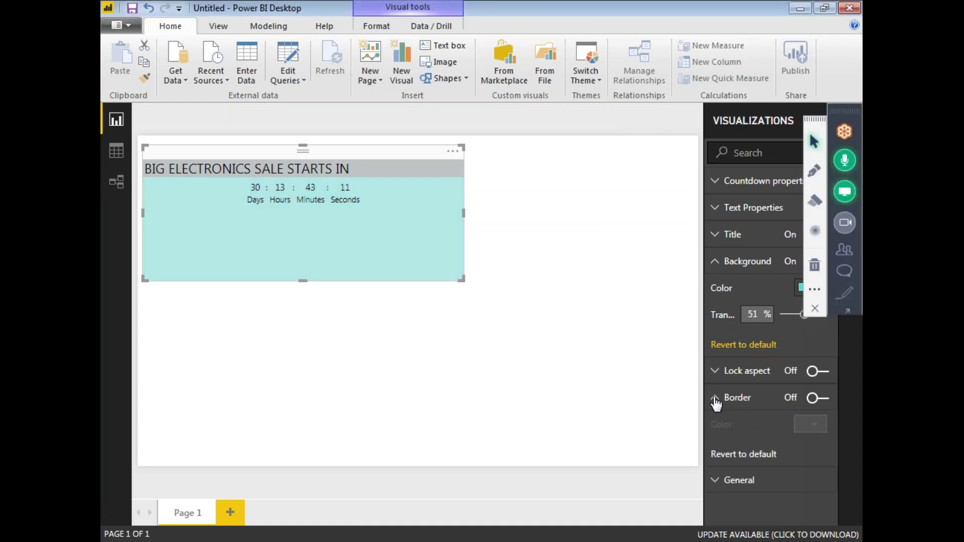
left_click(818, 398)
left_click(812, 424)
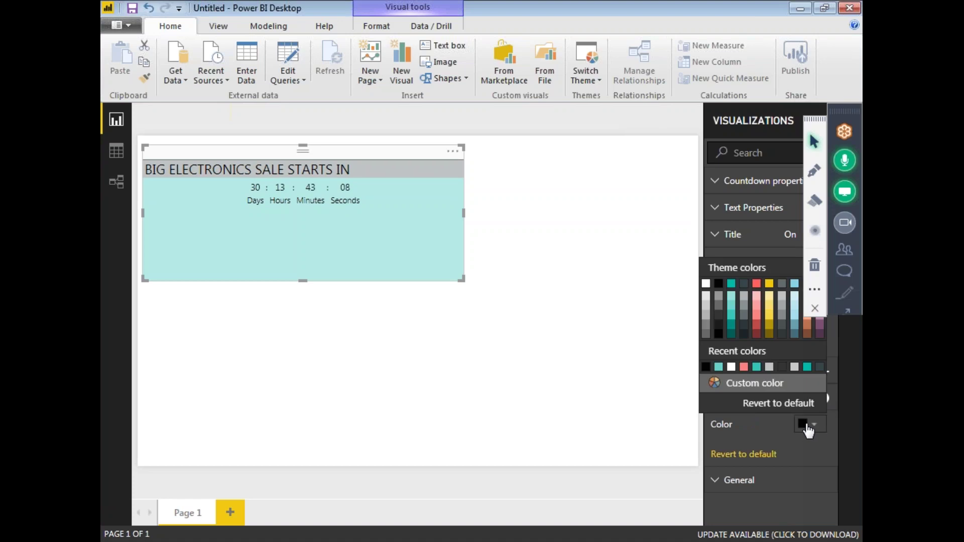
left_click(756, 367)
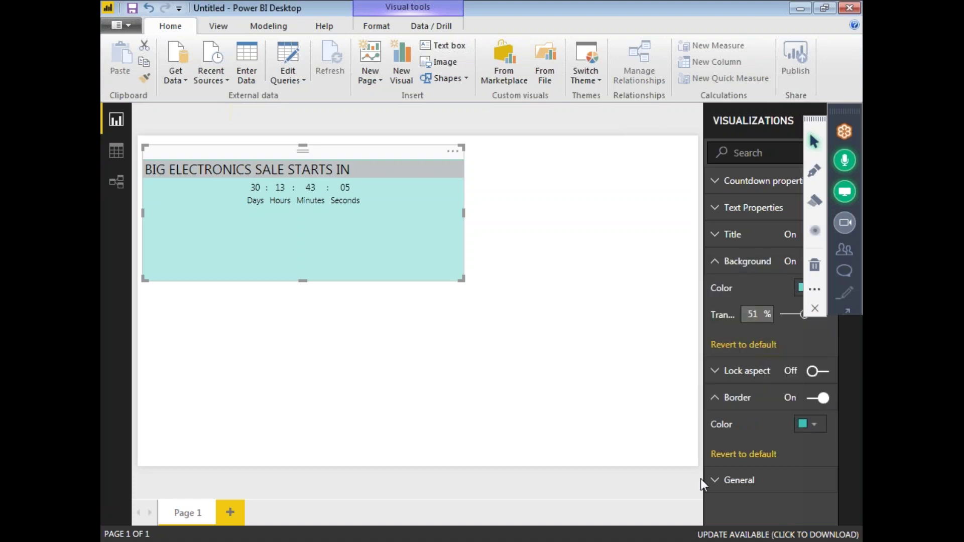
Shorten the timer visual to just below its unit labels and narrow it to slightly wider than its title
left_click(721, 266)
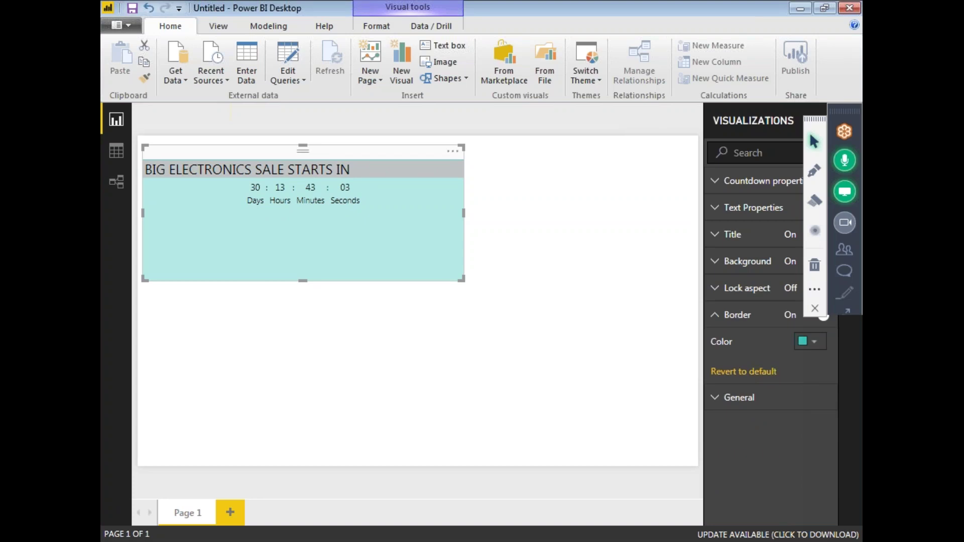
left_click(467, 209)
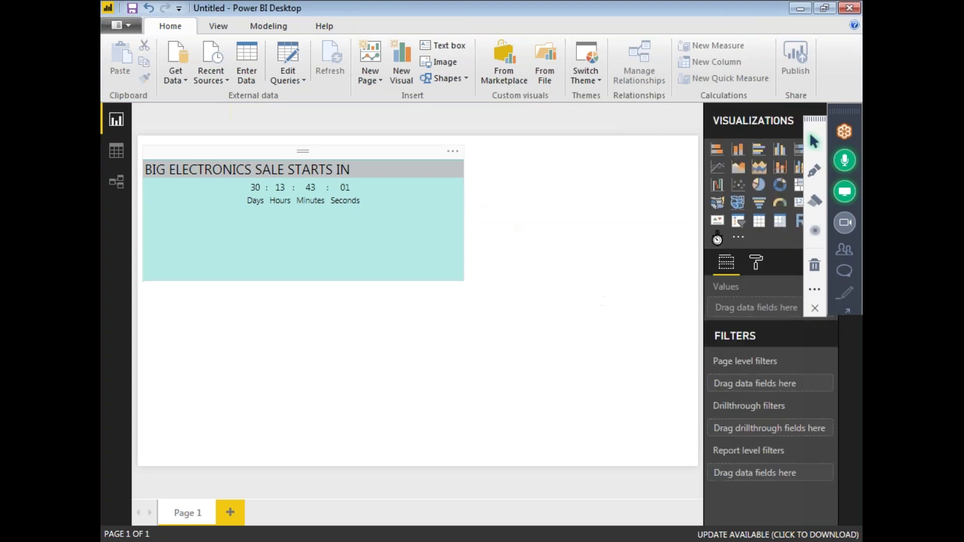
left_click(452, 216)
left_click_drag(303, 281, 308, 226)
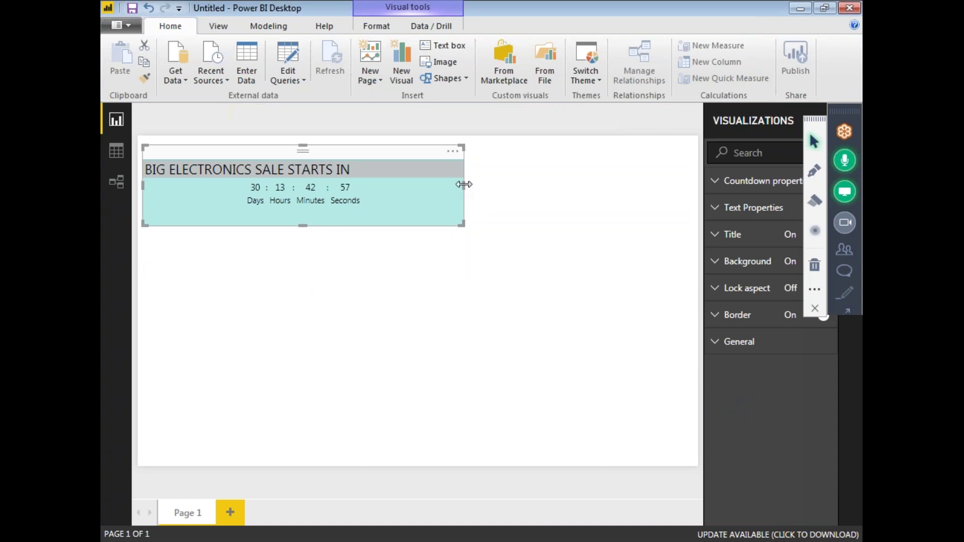
left_click_drag(464, 187, 405, 198)
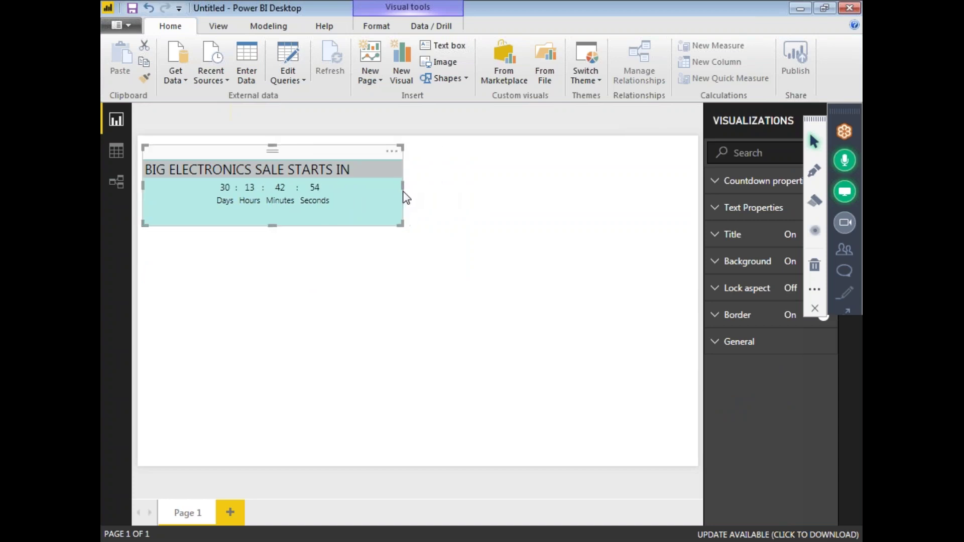
left_click(527, 218)
left_click(369, 152)
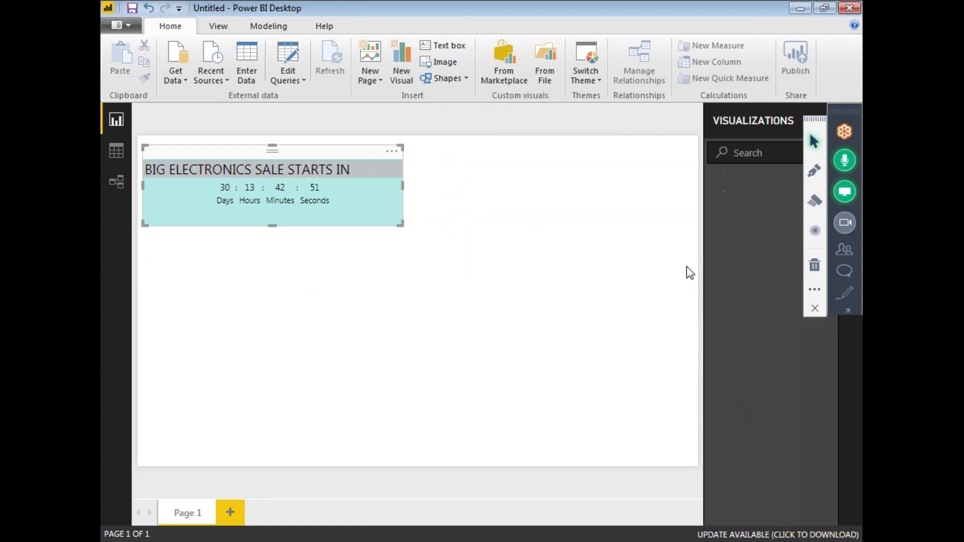
Try purple, dark red and white as the time colour of the countdown digits, and return to black
left_click(718, 182)
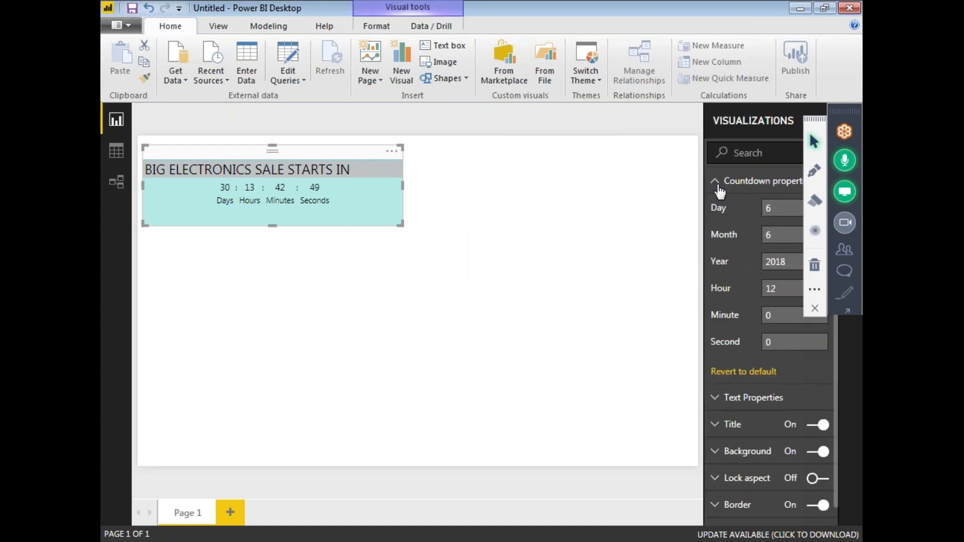
left_click(719, 187)
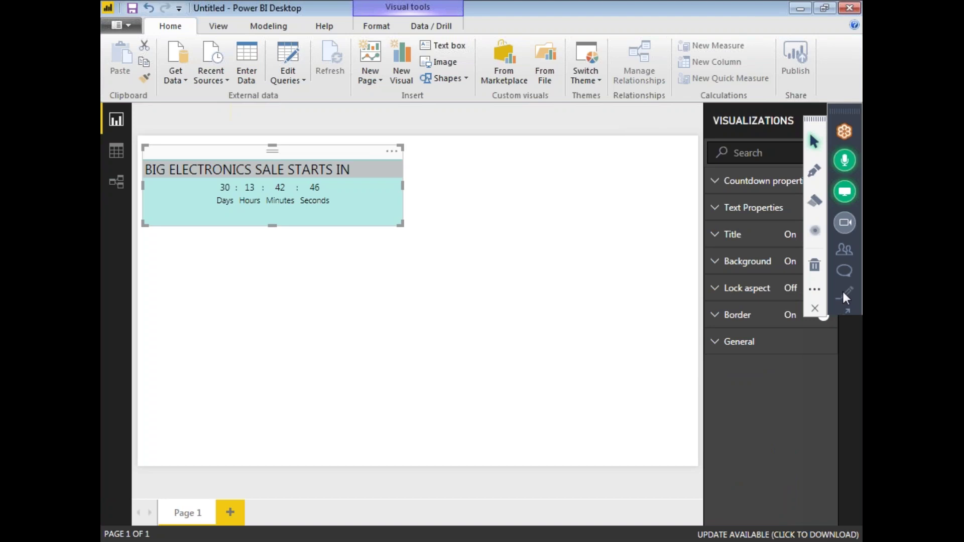
left_click(744, 207)
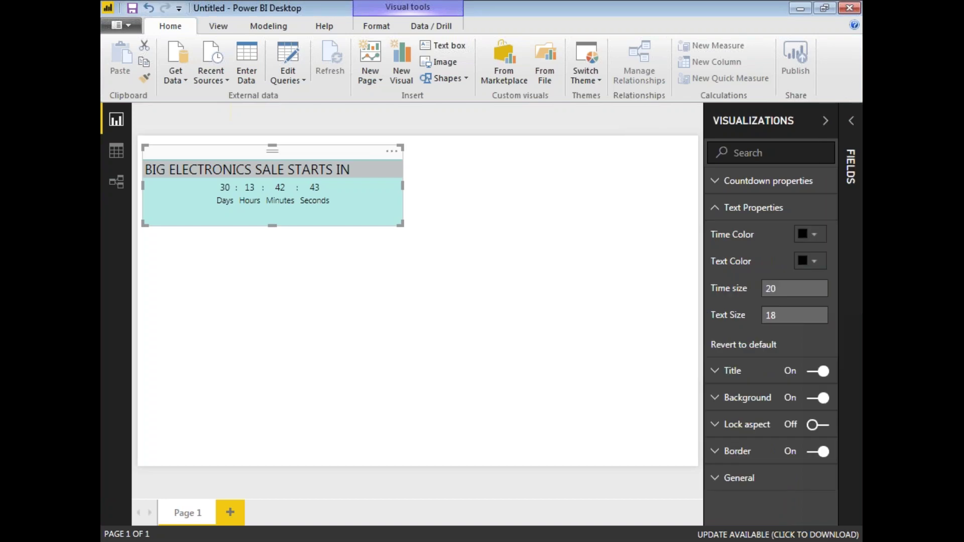
left_click(809, 234)
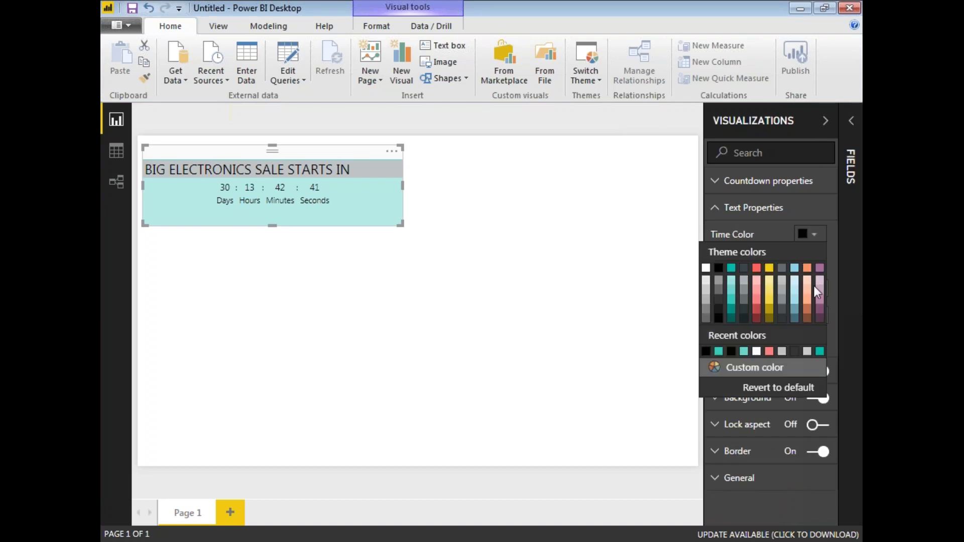
left_click(819, 303)
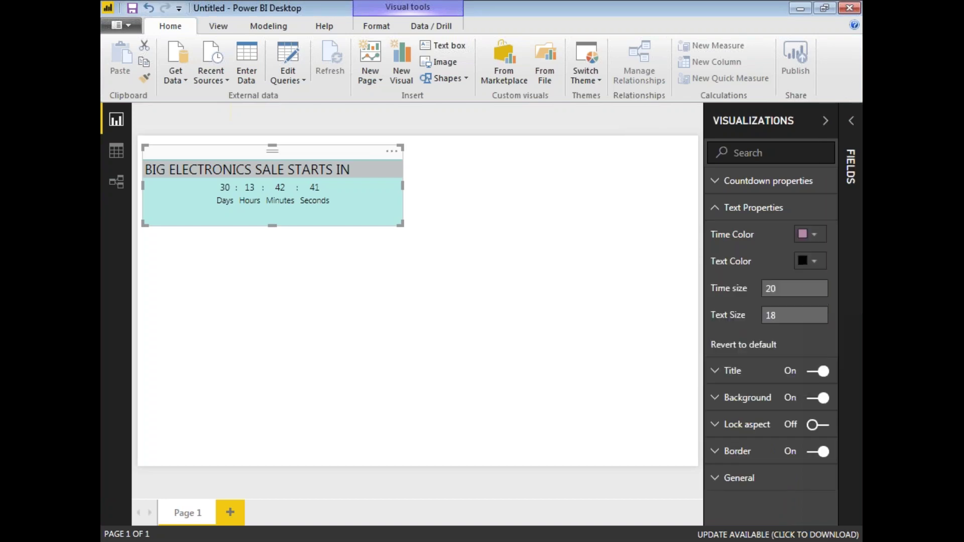
left_click(813, 234)
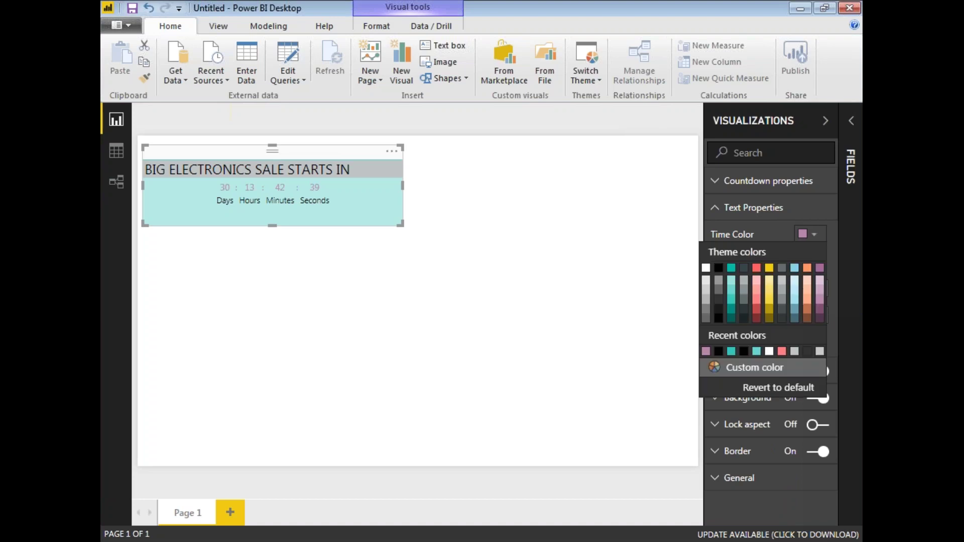
left_click(761, 313)
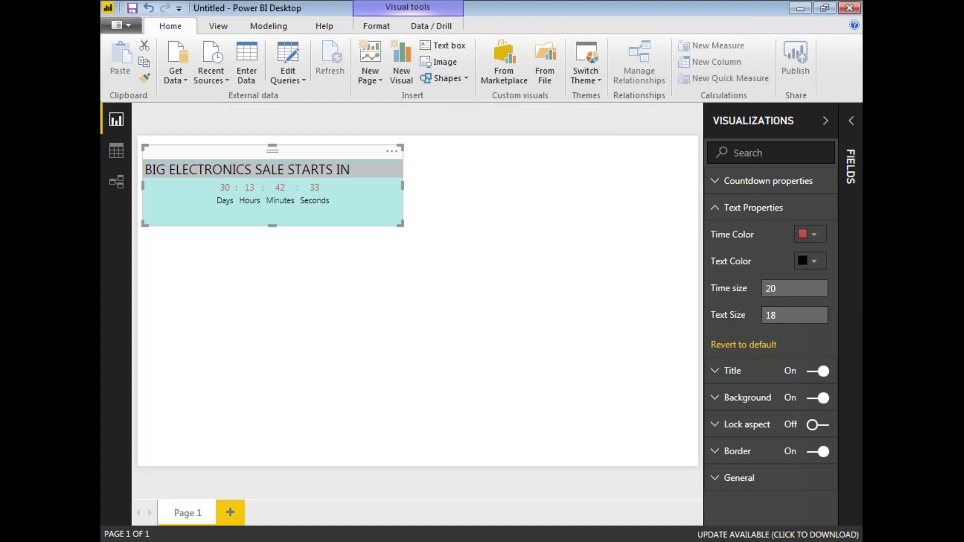
left_click(808, 234)
left_click(721, 370)
left_click(764, 304)
left_click(814, 235)
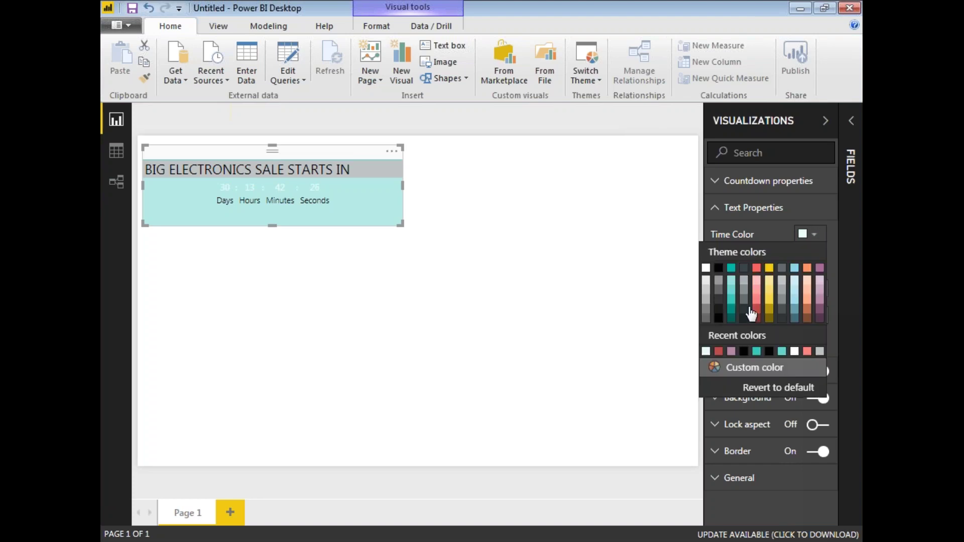
left_click(745, 352)
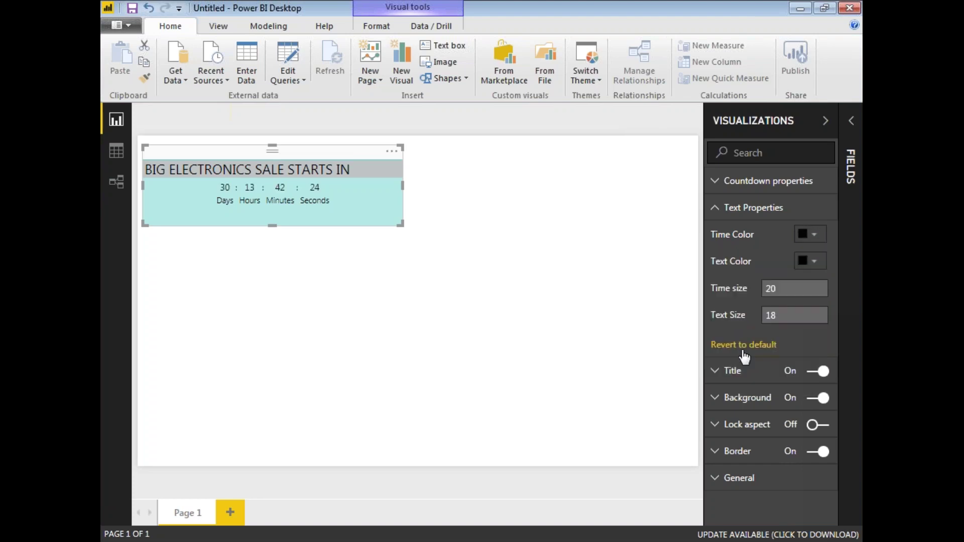
Colour the timer's unit labels dark red and set the time size to 30
left_click(815, 261)
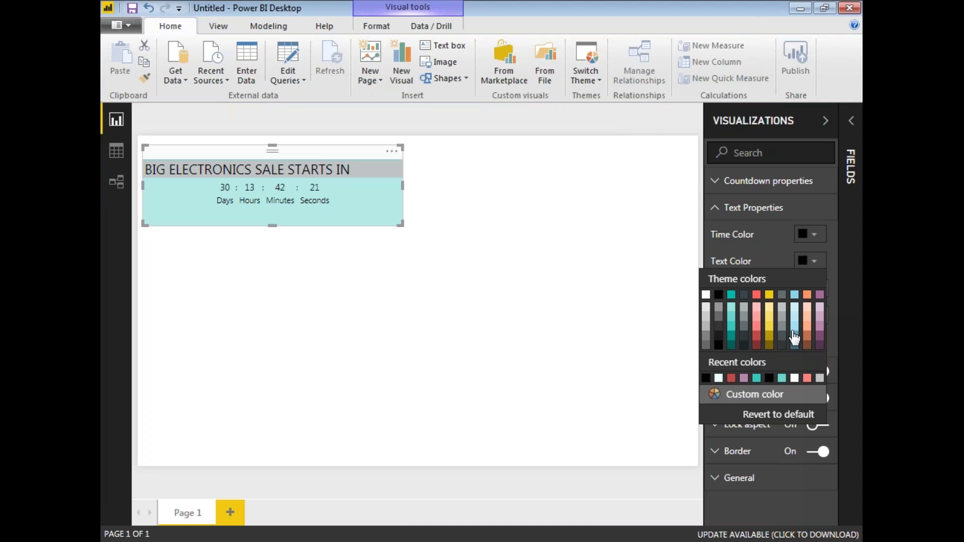
left_click(731, 379)
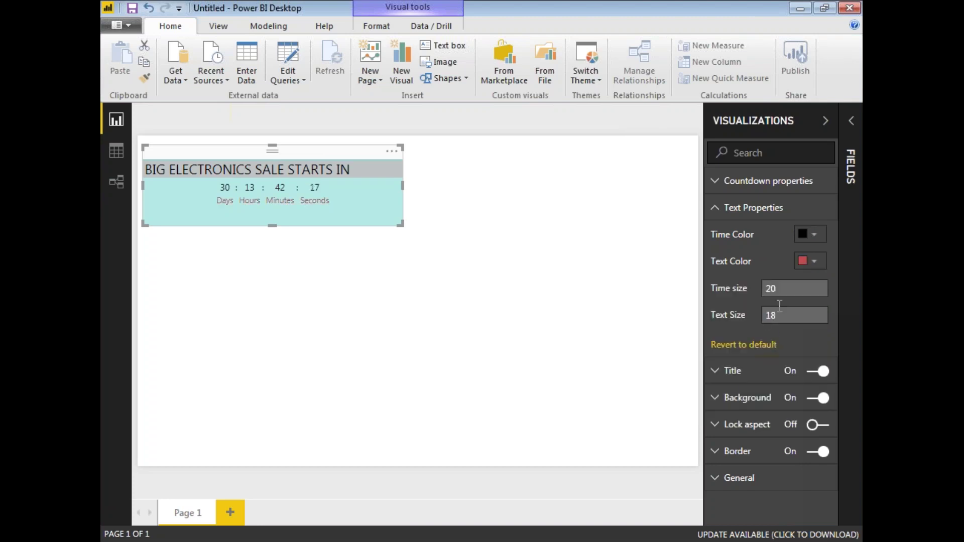
left_click_drag(771, 288, 768, 290)
type("3")
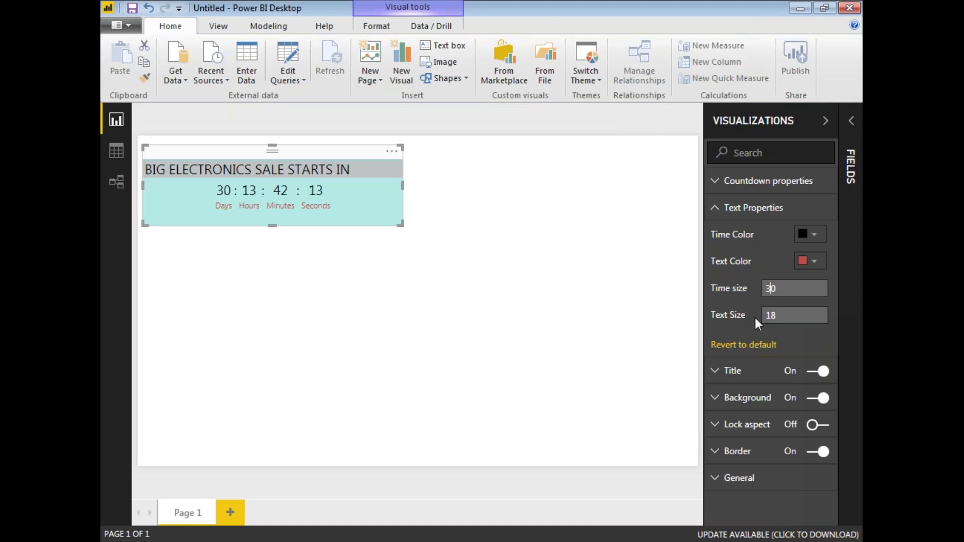
Try text sizes of 8 and 25 for the timer's unit labels, and return to 18
double_click(775, 314)
type("8")
left_click(776, 288)
double_click(773, 315)
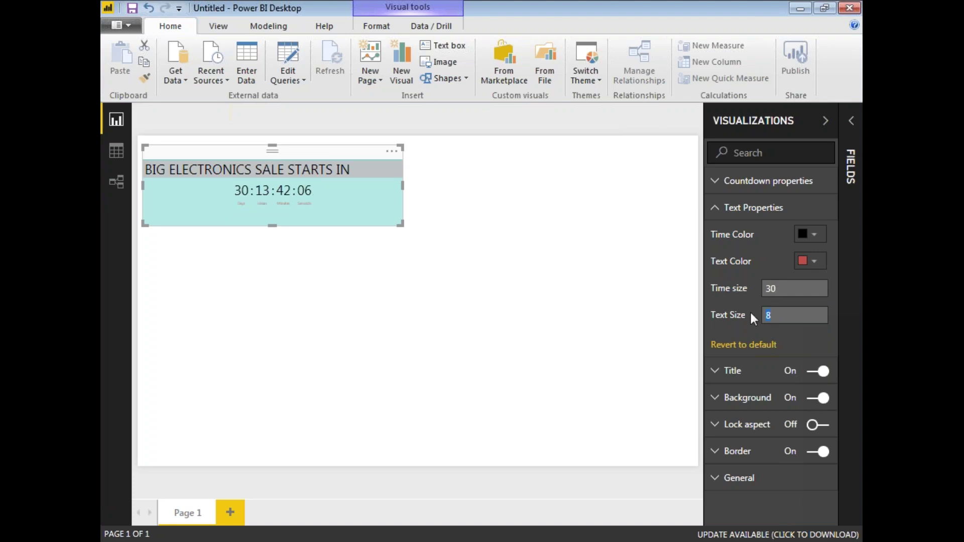
type("2")
type("5")
double_click(765, 315)
type("2")
key("BackSpace")
type("8")
left_click(768, 320)
double_click(764, 315)
type("18")
left_click(788, 291)
left_click(533, 263)
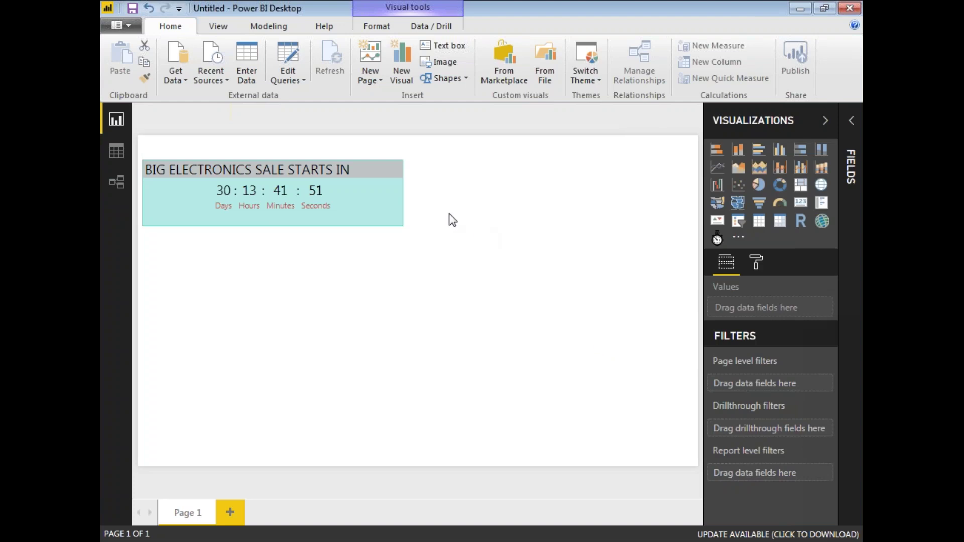
Move the timer visual to around the centre of the report page and deselect it
left_click(361, 174)
left_click_drag(297, 153, 452, 237)
left_click(438, 359)
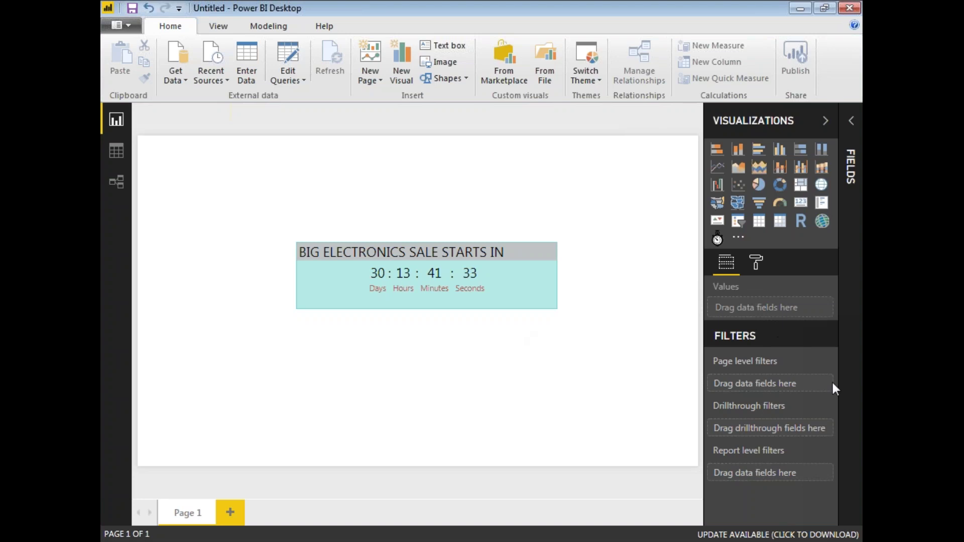
key("ctrl+2")
mouse_move(467, 262)
left_mouse_down()
mouse_move(504, 322)
mouse_move(502, 260)
left_mouse_up()
mouse_move(360, 294)
left_mouse_down()
mouse_move(502, 323)
mouse_move(524, 266)
mouse_move(392, 236)
left_mouse_up()
key("ctrl+z")
left_click_drag(358, 289, 372, 326)
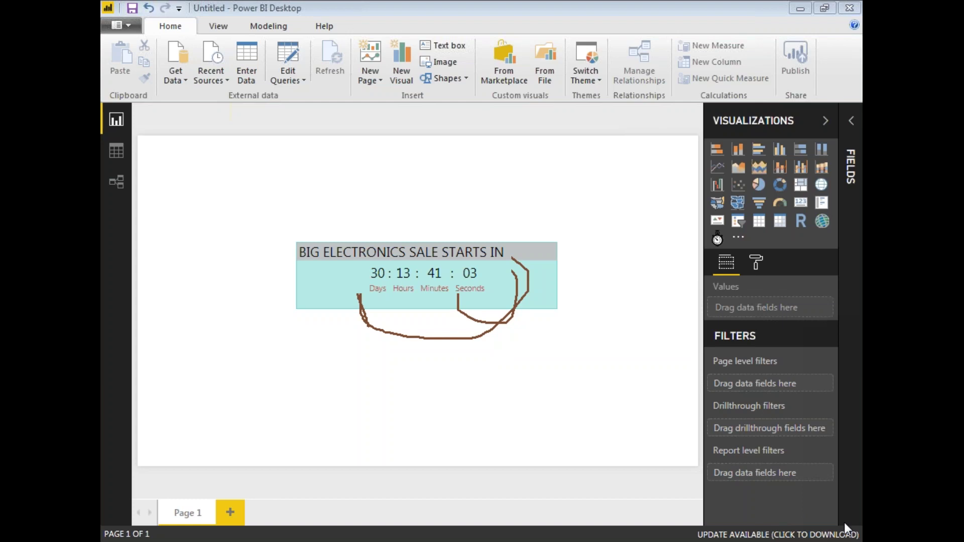
mouse_move(845, 523)
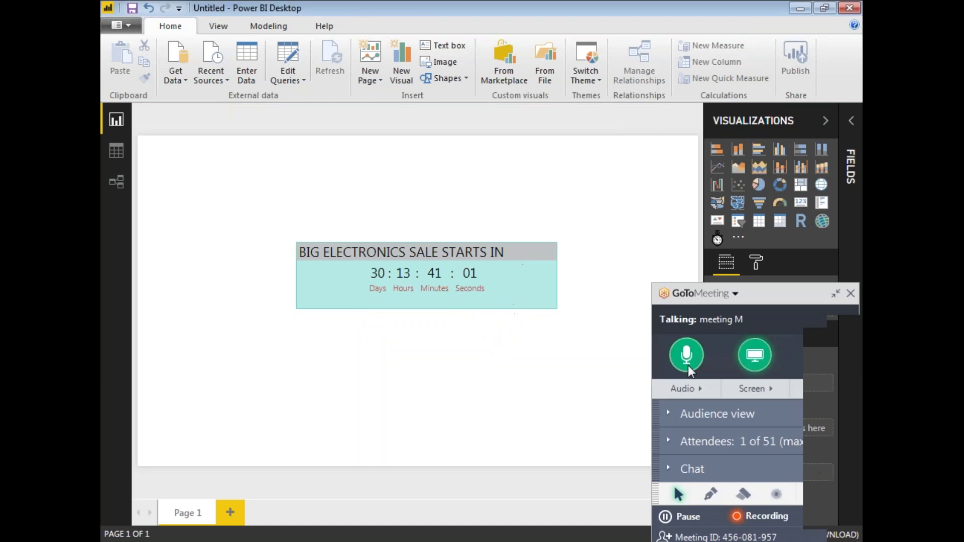